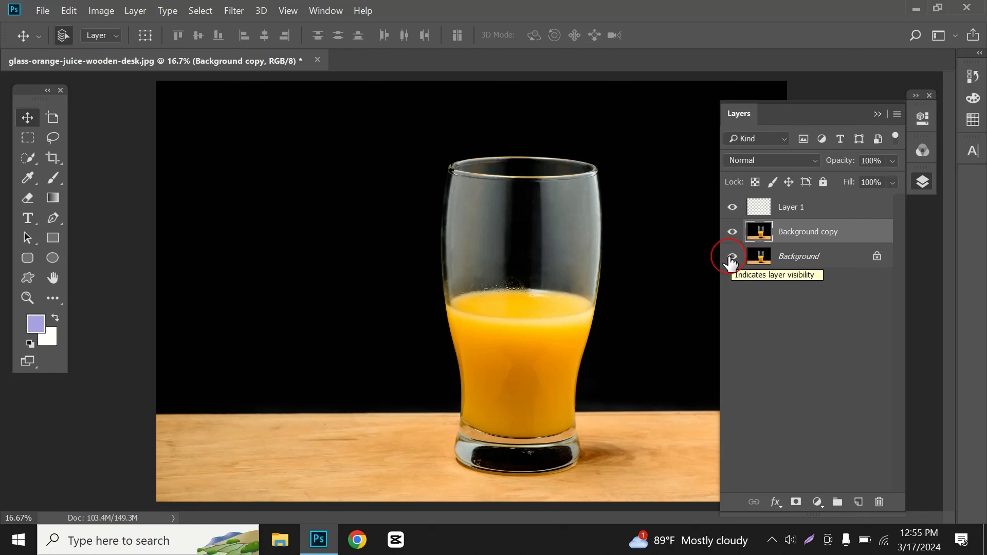
Hide the Background layer and move the Background copy layer above Layer 1
click(732, 257)
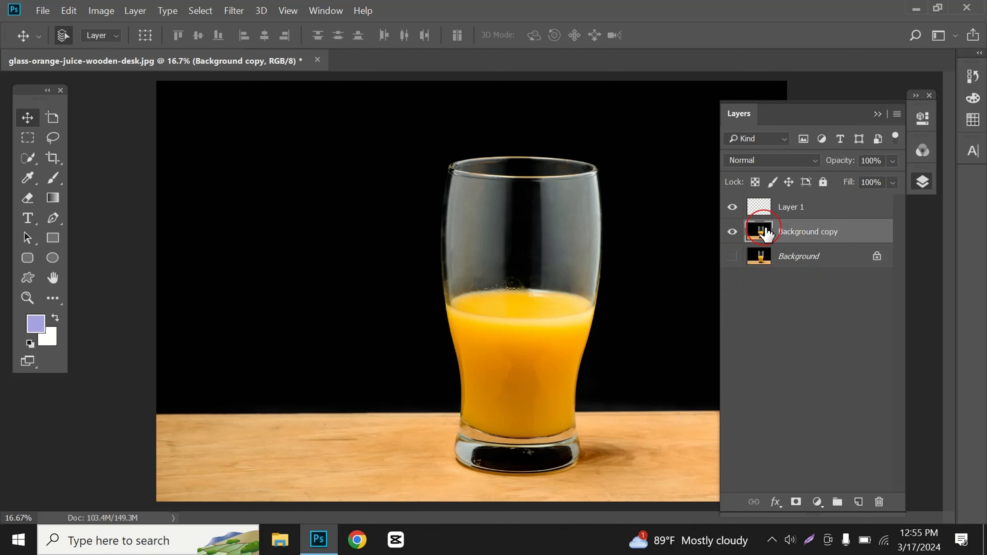
click(791, 230)
drag(800, 233, 795, 208)
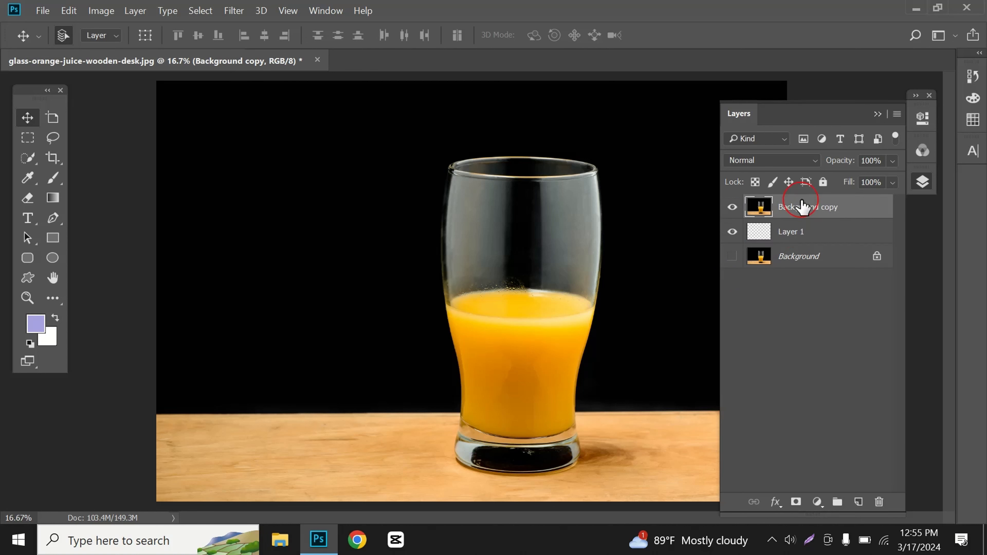
Fill Layer 1 with the pale orange foreground colour f3dfbd, based on a hue sampled from the juice
click(767, 232)
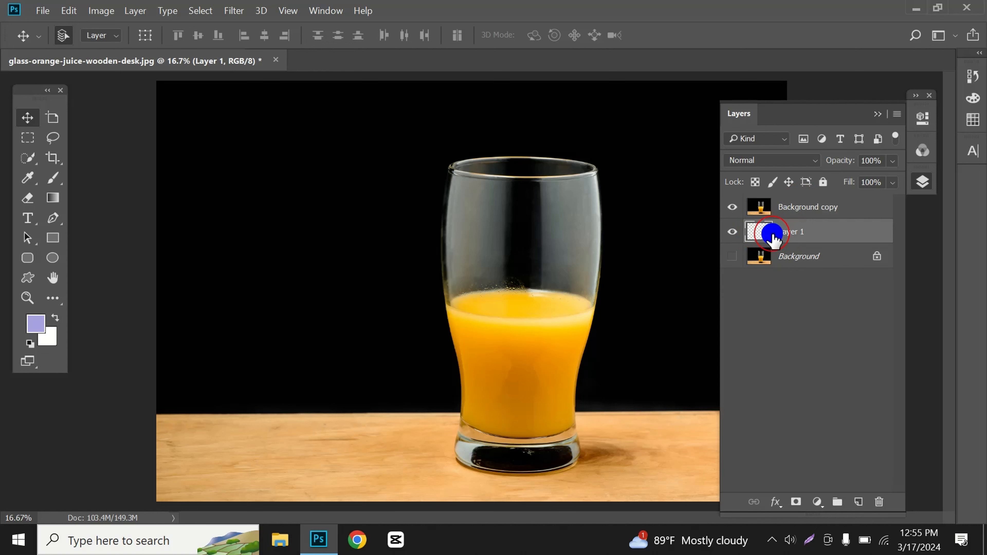
click(36, 325)
click(465, 337)
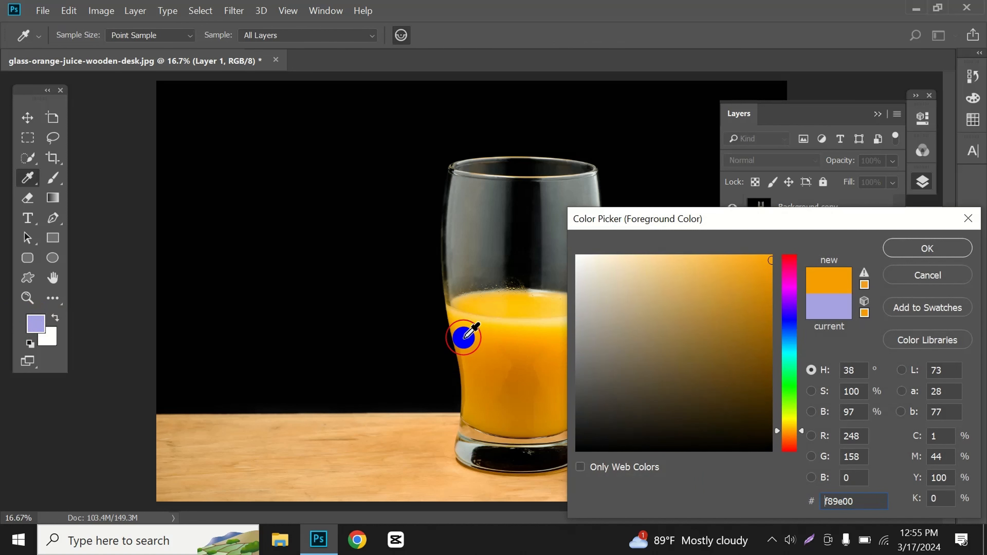
click(619, 264)
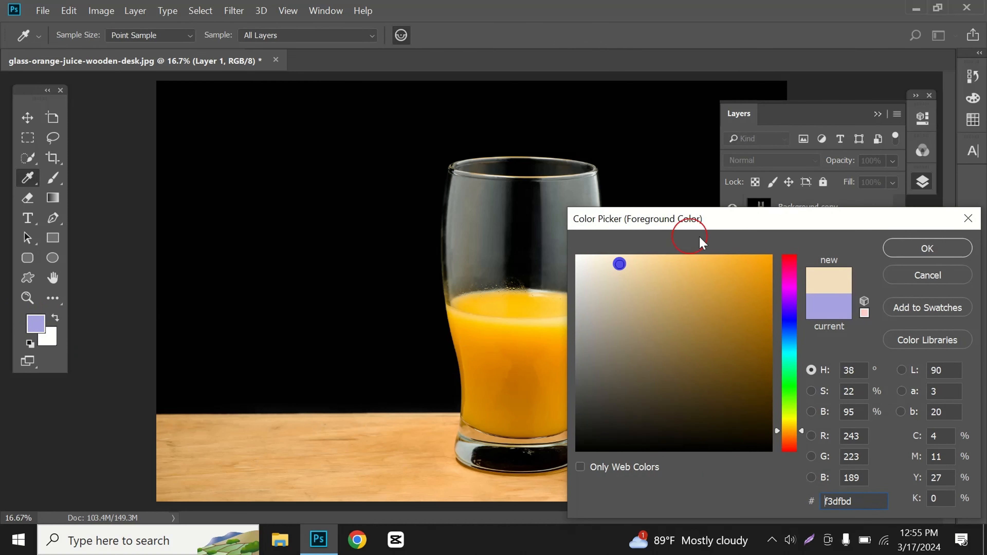
click(928, 248)
key(v)
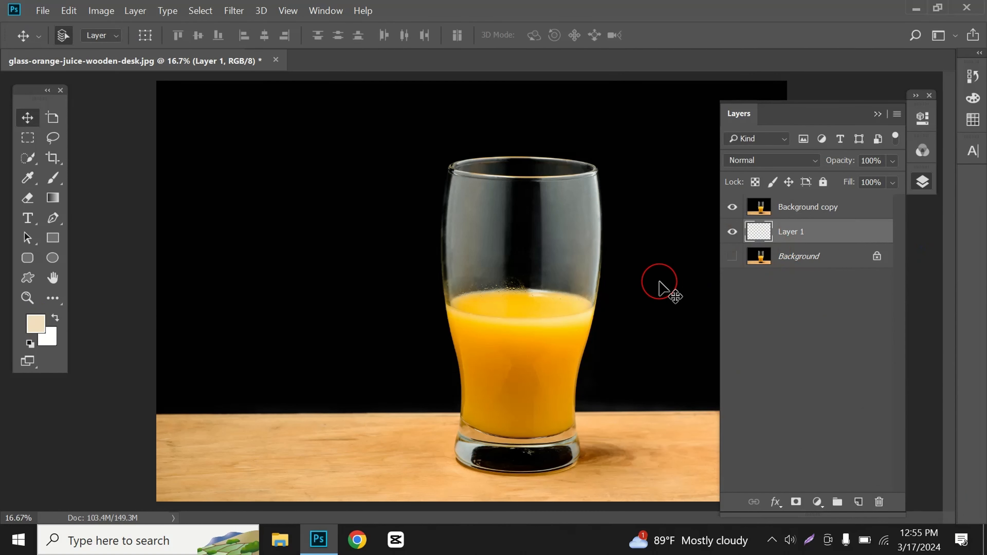
key(alt+BackSpace)
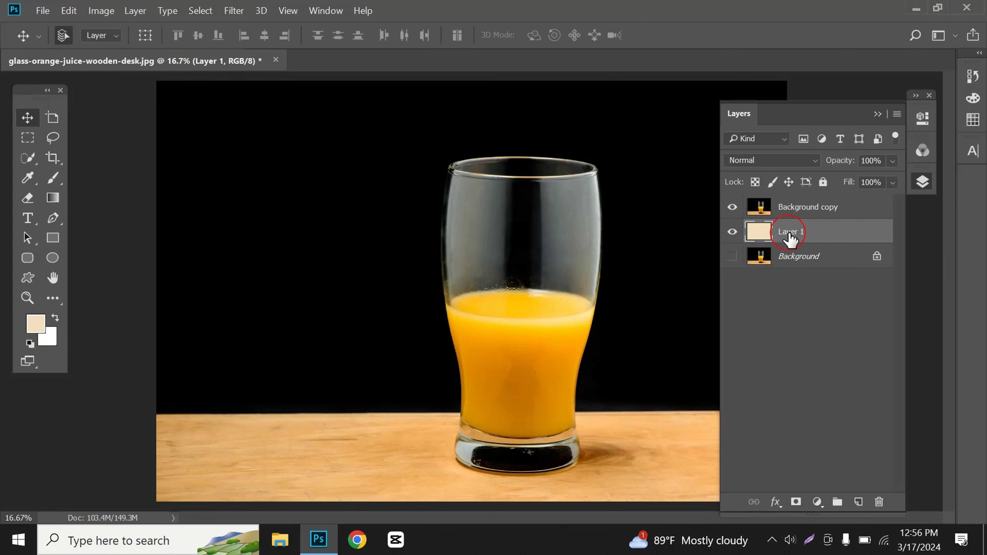
Select the Background copy layer and set the Pen tool to Path mode
click(761, 208)
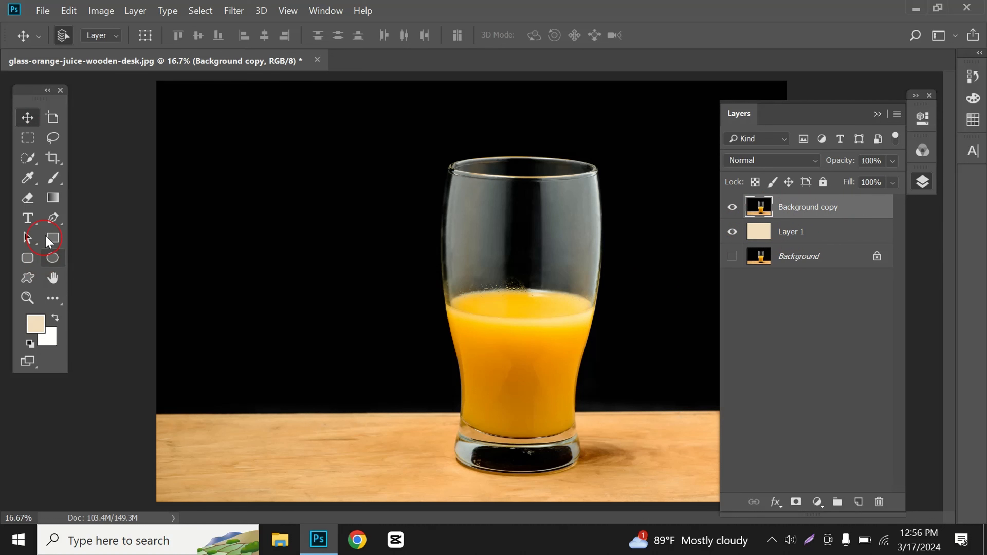
click(50, 220)
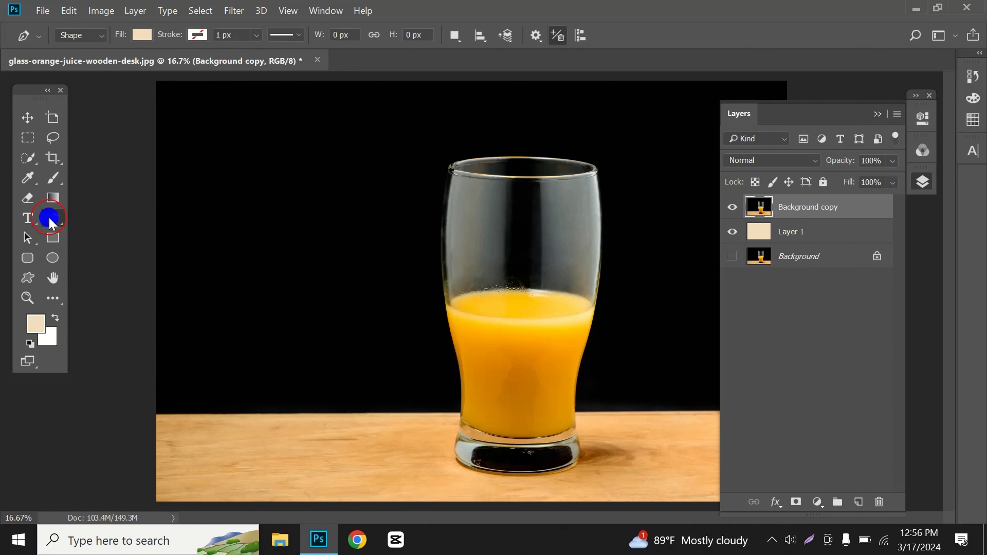
click(98, 34)
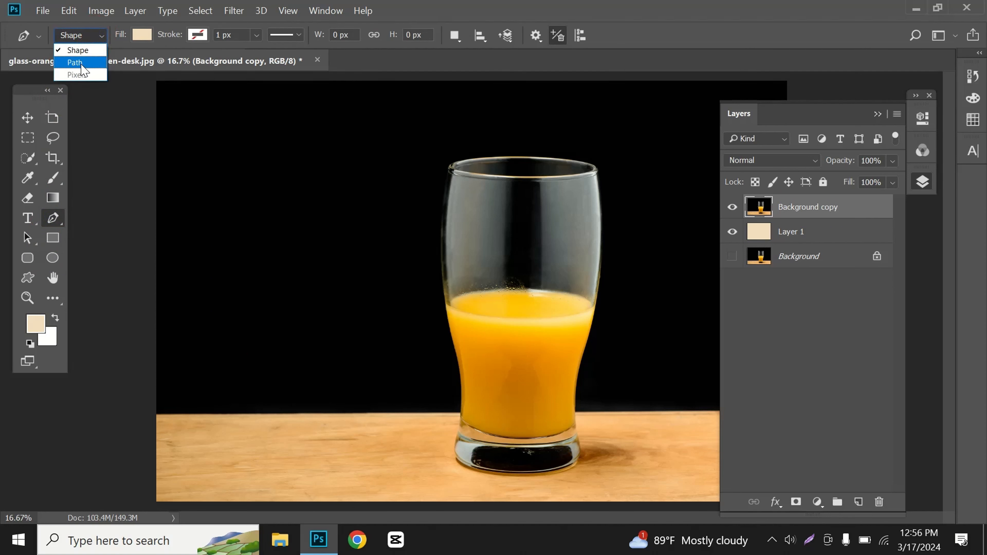
click(80, 62)
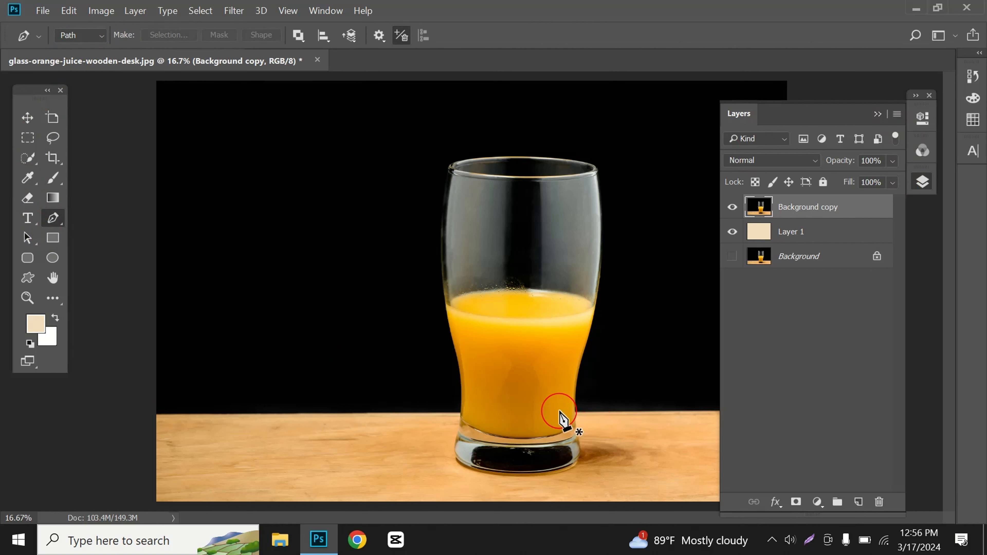
Start a path at the upper right of the glass base and trace its curved bottom edge to the middle
key(ctrl)
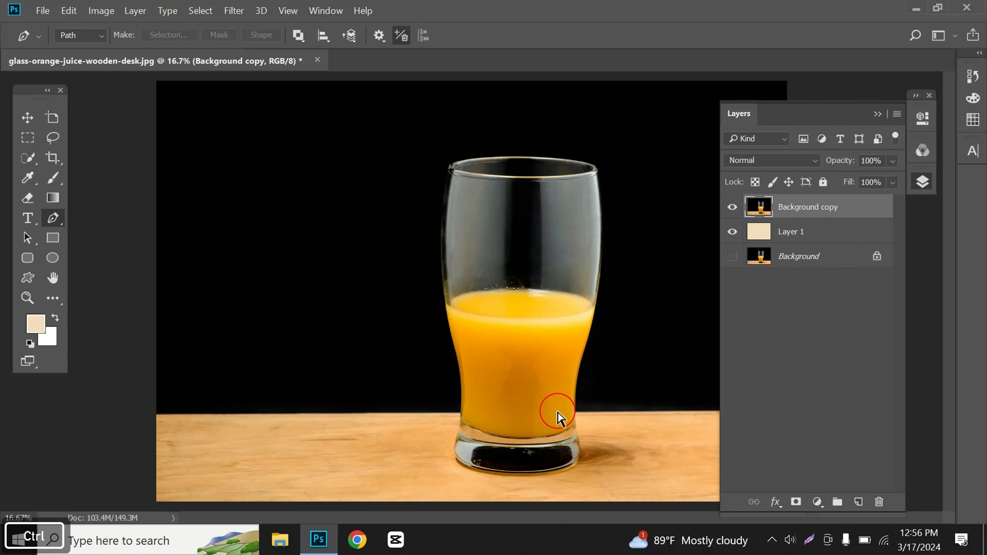
key(ctrl+plus)
key(ctrl+plus)
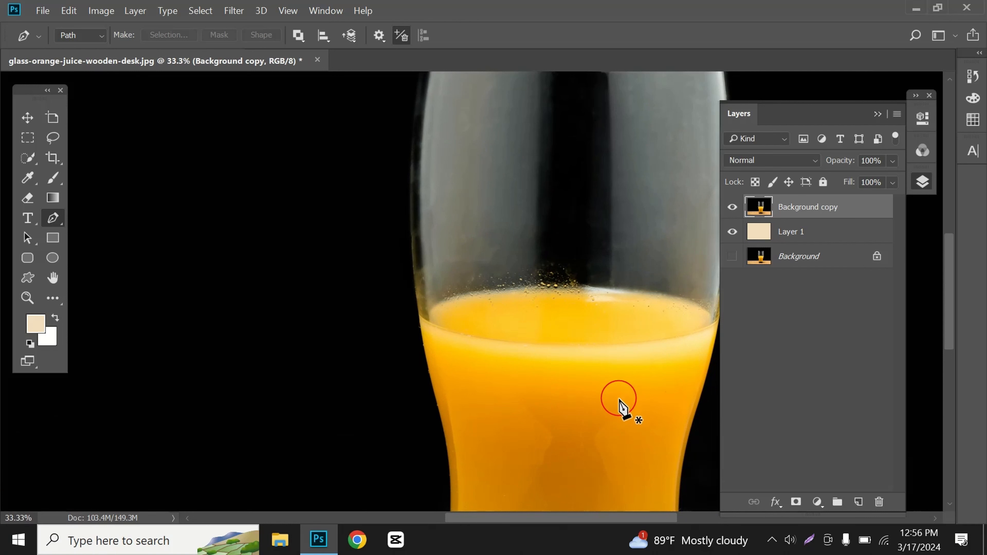
key(space)
drag(635, 419, 415, 195)
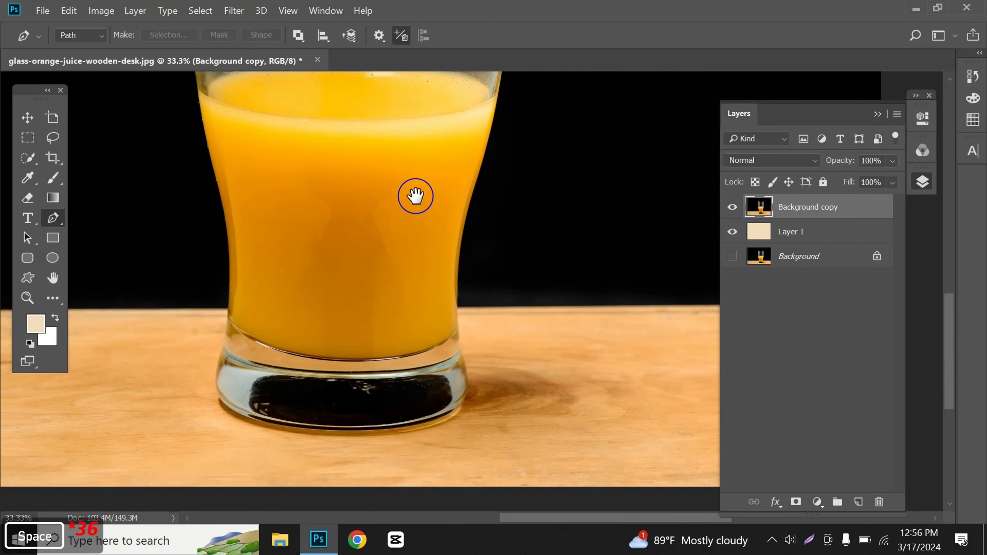
click(460, 352)
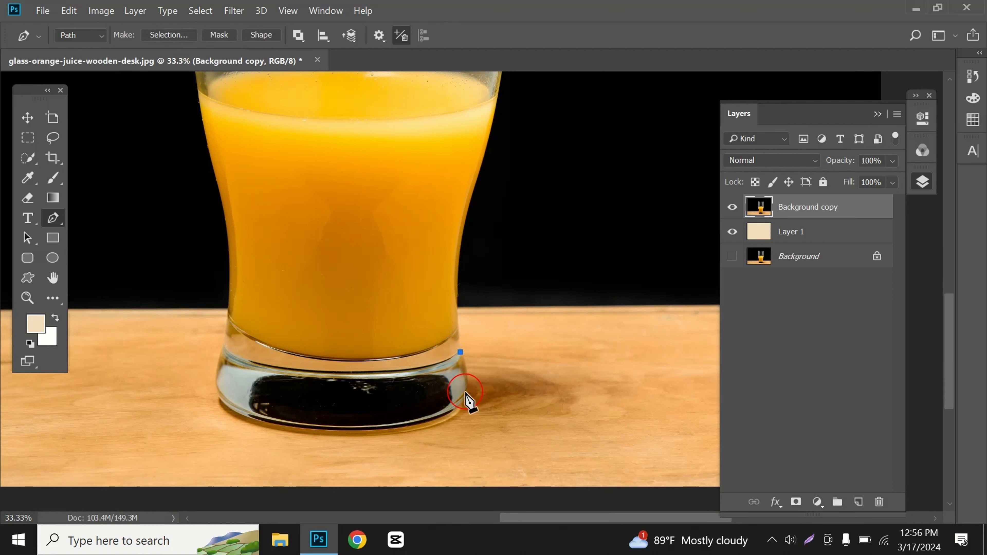
drag(467, 392, 460, 397)
alt+click(466, 392)
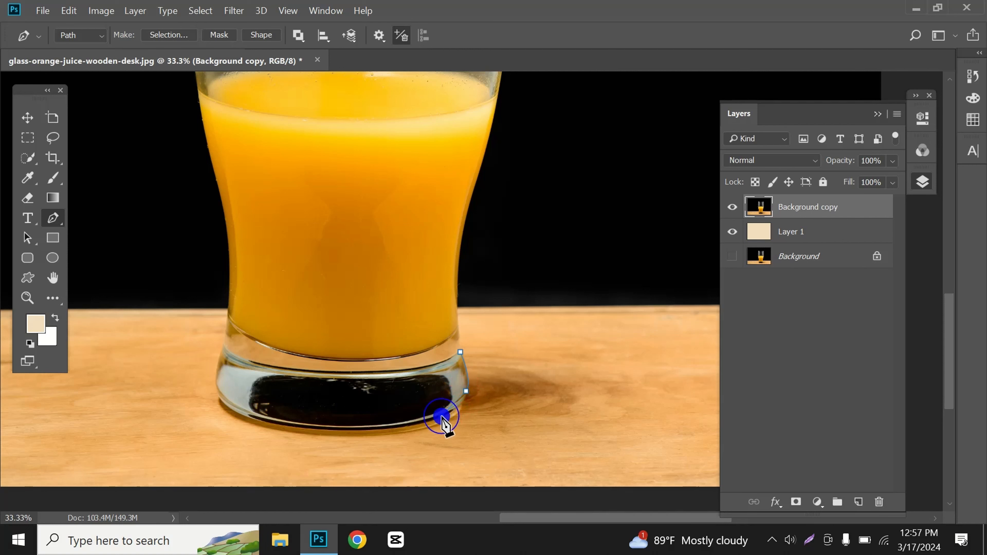
drag(435, 415, 415, 427)
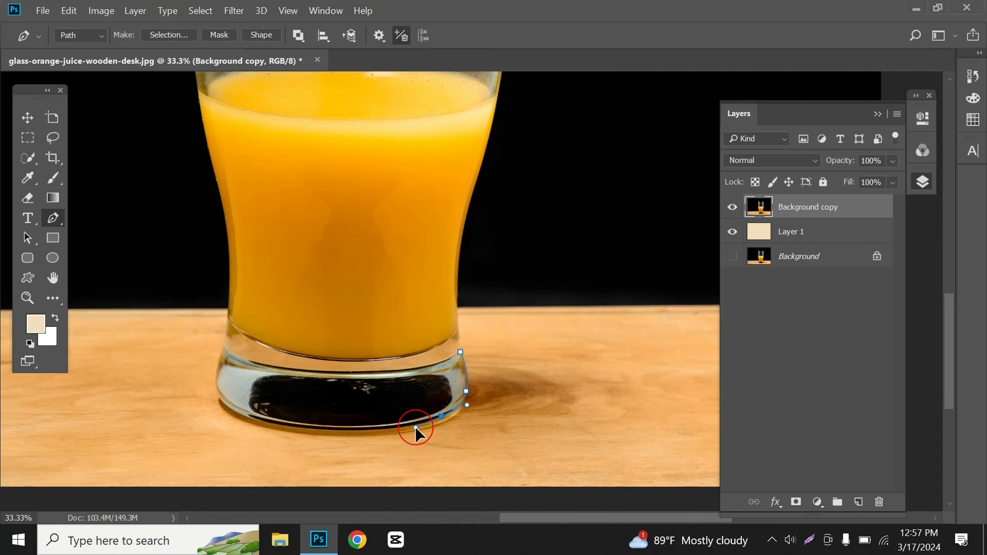
click(441, 416)
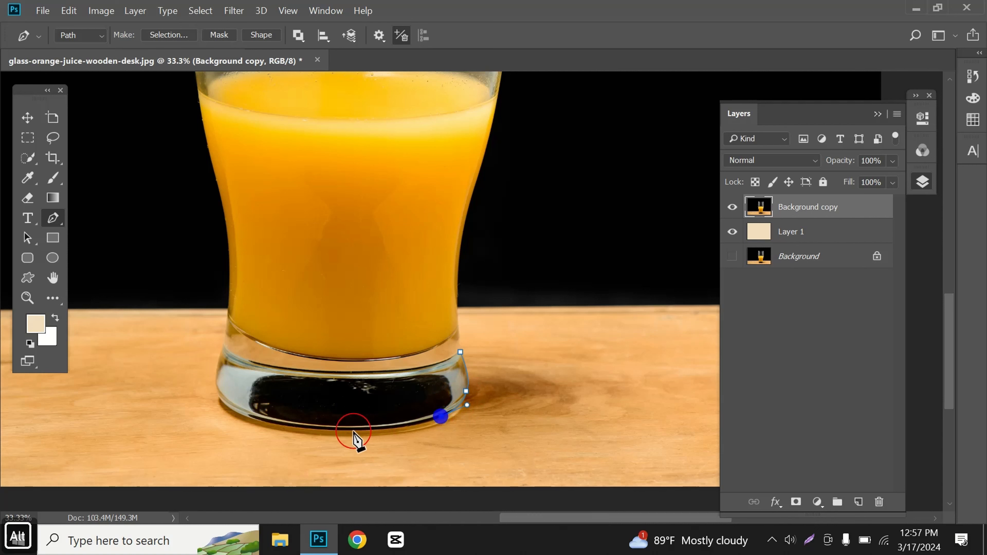
drag(339, 430, 260, 429)
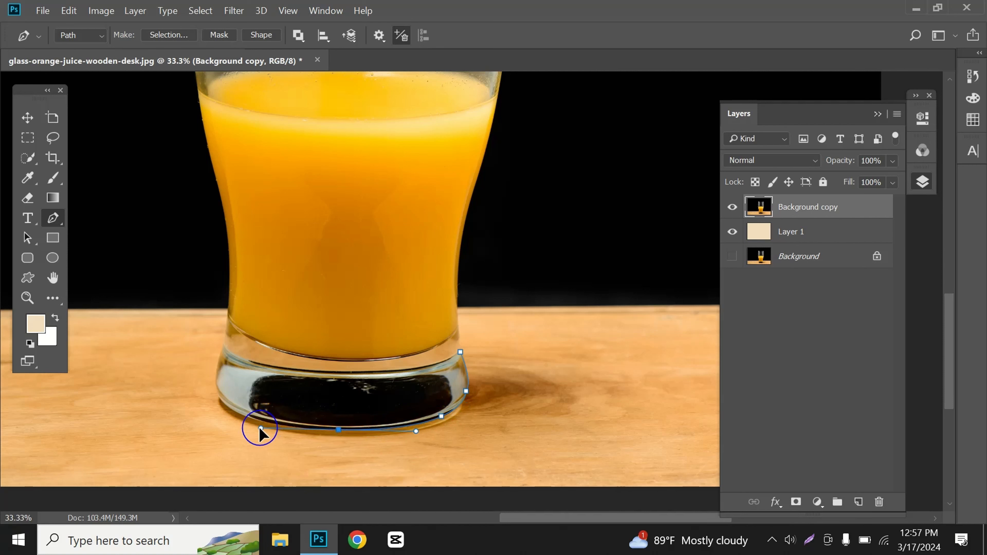
click(339, 430)
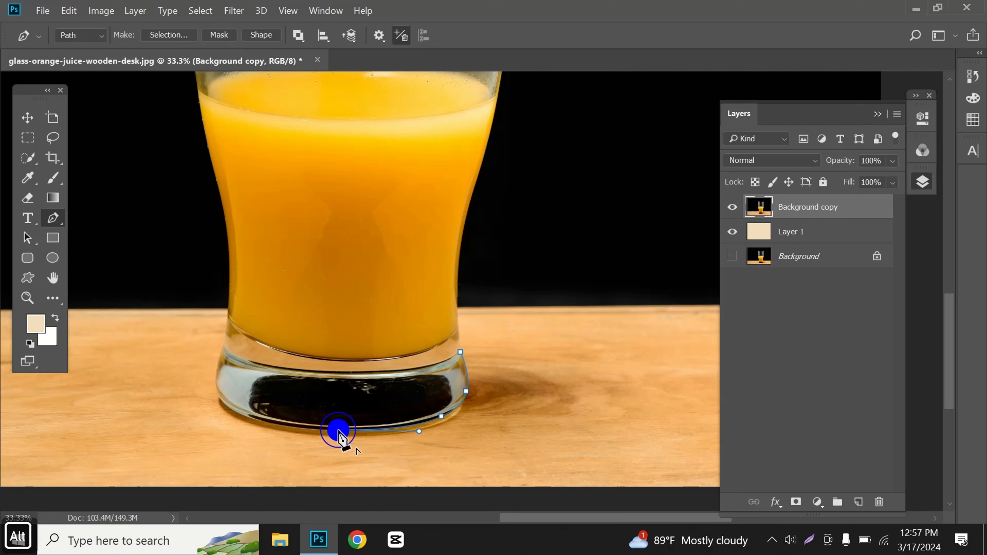
click(223, 405)
drag(223, 406, 201, 374)
key(ctrl+z)
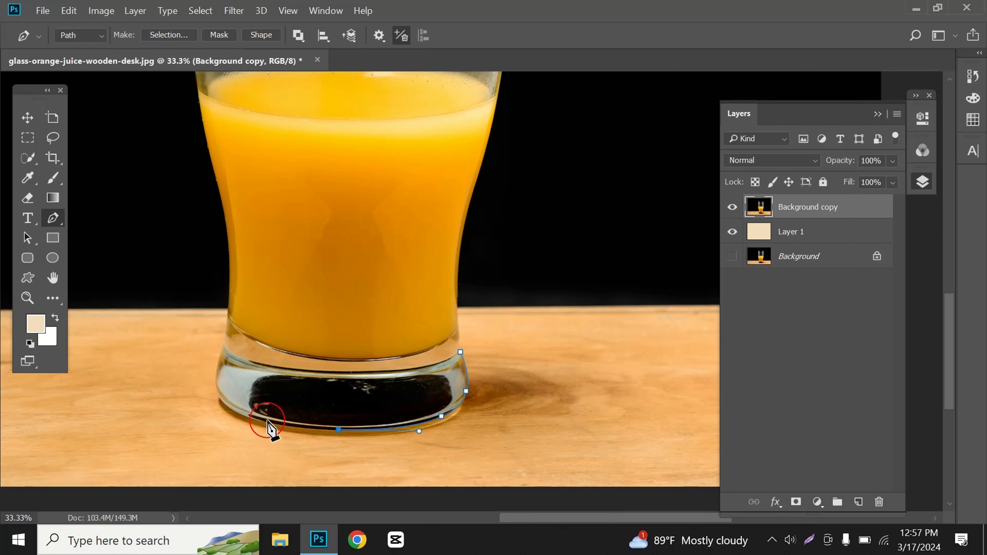
Continue the path along the left half of the base's bottom edge and around its lower left corner
drag(255, 419, 240, 412)
alt+click(256, 419)
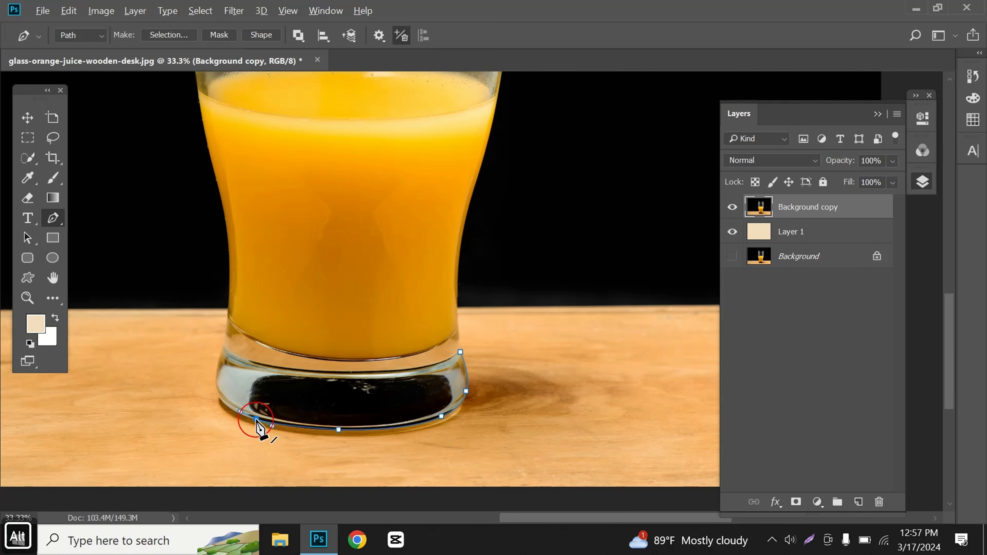
key(ctrl+plus)
drag(203, 452, 428, 390)
drag(311, 397, 295, 379)
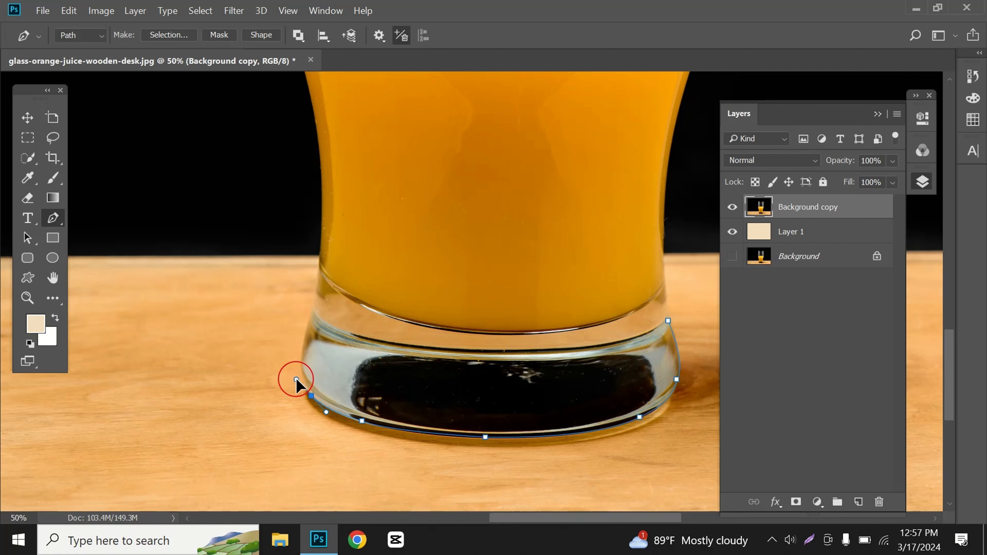
alt+click(312, 396)
Trace the left side of the base and the lower left wall of the glass beside the juice
drag(306, 329, 322, 295)
alt+click(306, 329)
drag(371, 243, 360, 393)
drag(311, 393, 309, 368)
alt+click(311, 393)
drag(362, 280, 368, 338)
click(317, 384)
drag(310, 311, 304, 298)
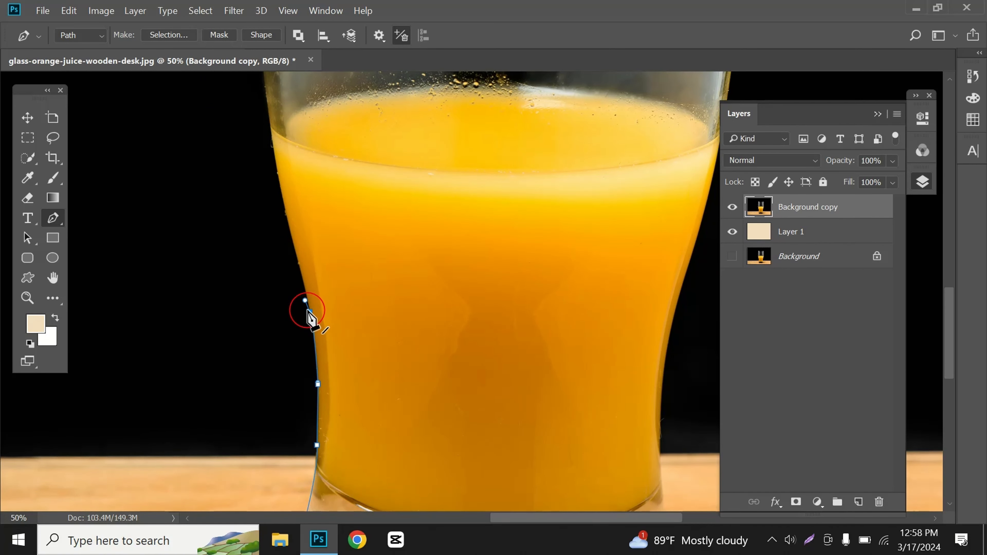
alt+click(309, 312)
Continue the path up the left wall, past the juice surface, along the empty upper part of the glass
drag(347, 211, 381, 316)
drag(318, 315, 314, 301)
alt+click(319, 316)
drag(293, 204, 295, 241)
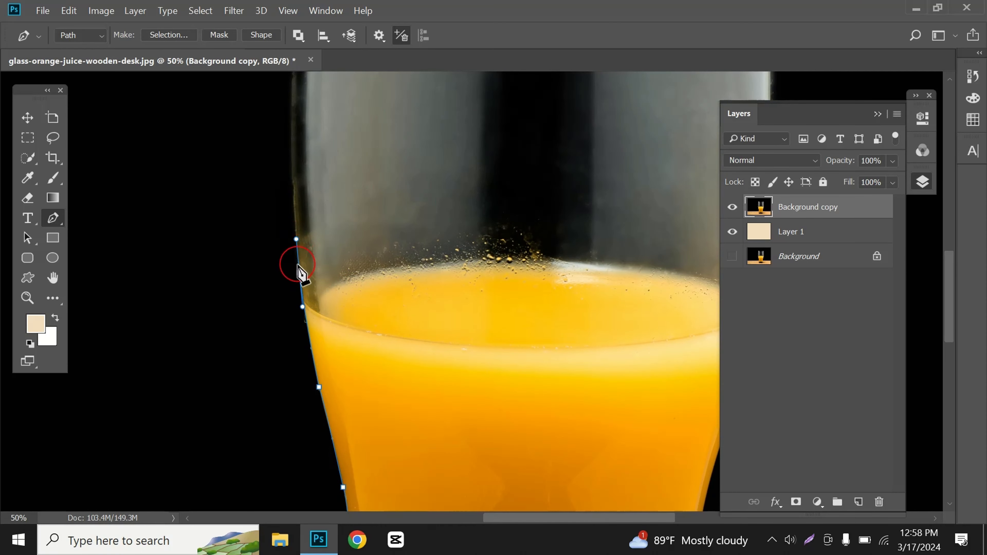
alt+click(299, 274)
drag(292, 134, 298, 242)
alt+click(297, 263)
drag(307, 115, 298, 354)
alt+click(301, 261)
Trace the path around the left corner of the rim and along the left part of its back edge
click(312, 202)
alt+click(311, 202)
alt+click(338, 169)
key(ctrl+plus)
drag(317, 307, 329, 305)
alt+click(317, 307)
drag(394, 300, 408, 298)
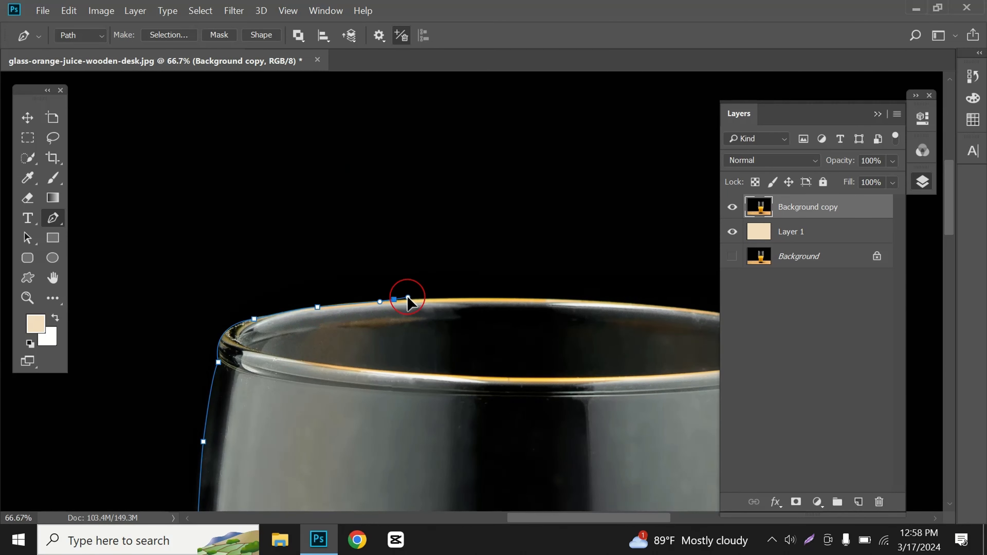
alt+click(393, 300)
Continue the path along the rest of the rim's back edge and around its right corner
drag(477, 301, 250, 305)
alt+click(244, 303)
click(353, 306)
click(450, 313)
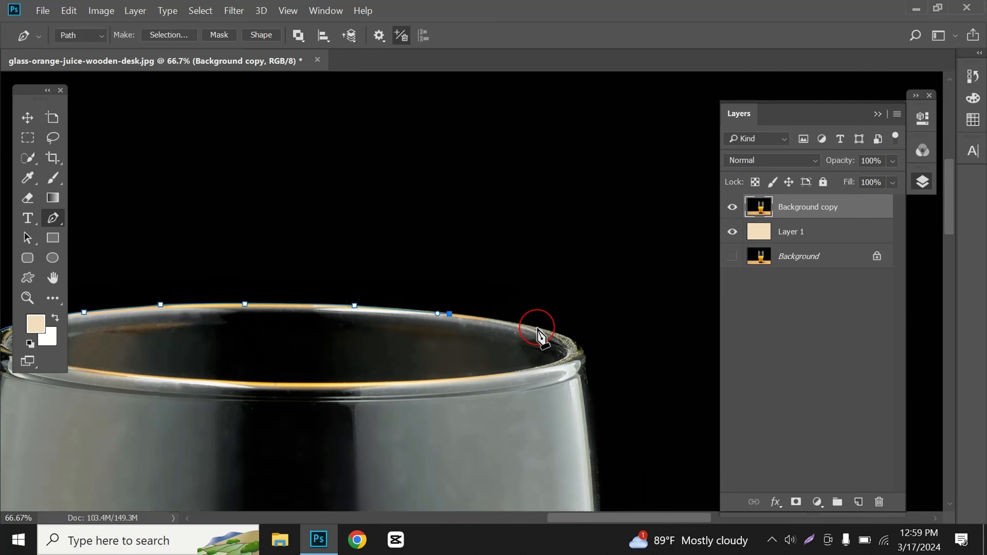
click(538, 329)
drag(579, 344, 416, 168)
alt+click(579, 345)
alt+click(586, 376)
Trace the right wall of the glass downward from the rim to just below the juice surface
drag(430, 259, 433, 290)
alt+click(430, 259)
drag(430, 364, 392, 254)
alt+click(392, 239)
drag(397, 347, 376, 289)
alt+click(376, 282)
drag(359, 441, 361, 269)
drag(405, 388, 417, 252)
drag(346, 252, 340, 268)
alt+click(346, 251)
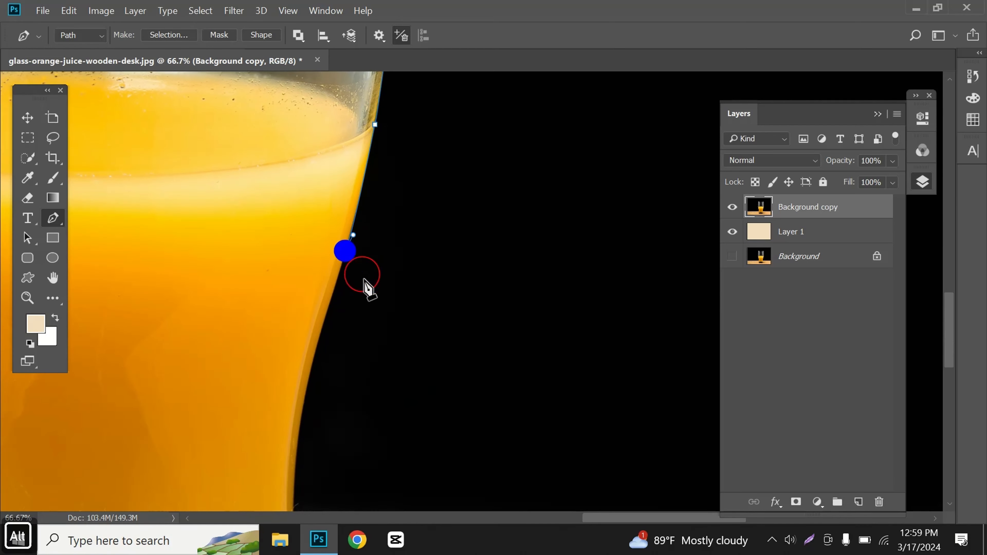
Trace the lower right wall down to the base and close the path near its starting point
drag(364, 370, 397, 244)
drag(340, 260, 337, 275)
alt+click(340, 260)
drag(346, 379, 337, 277)
alt+click(335, 273)
drag(335, 346, 340, 365)
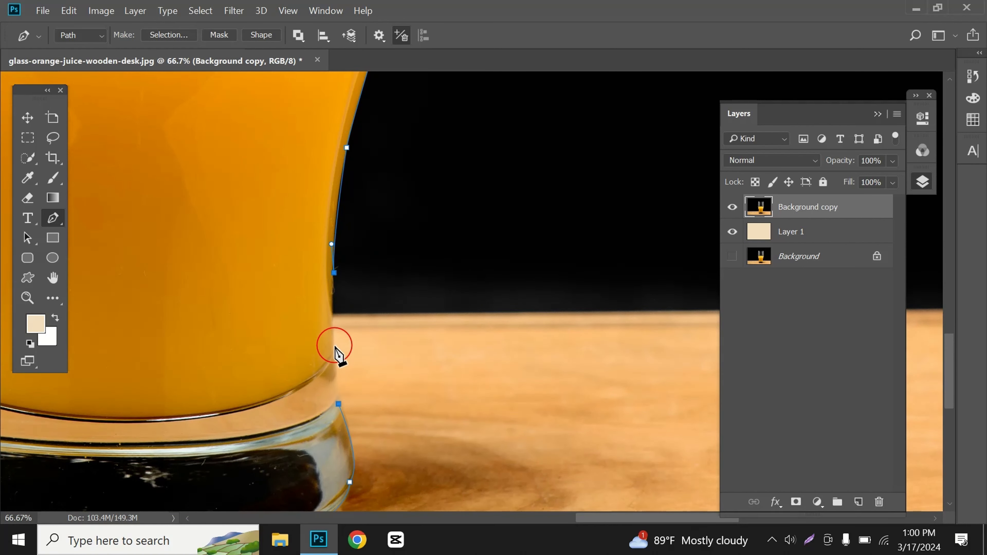
alt+click(335, 346)
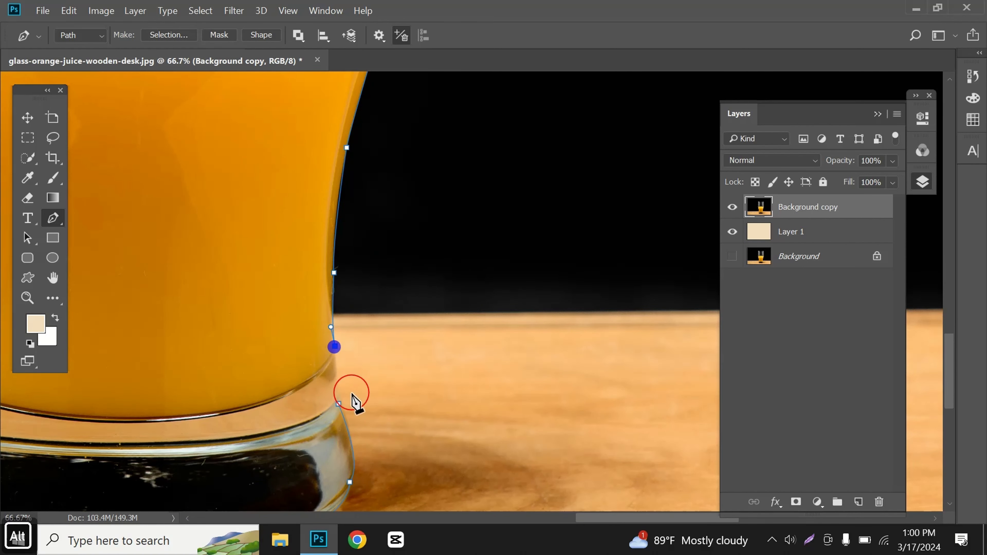
click(338, 401)
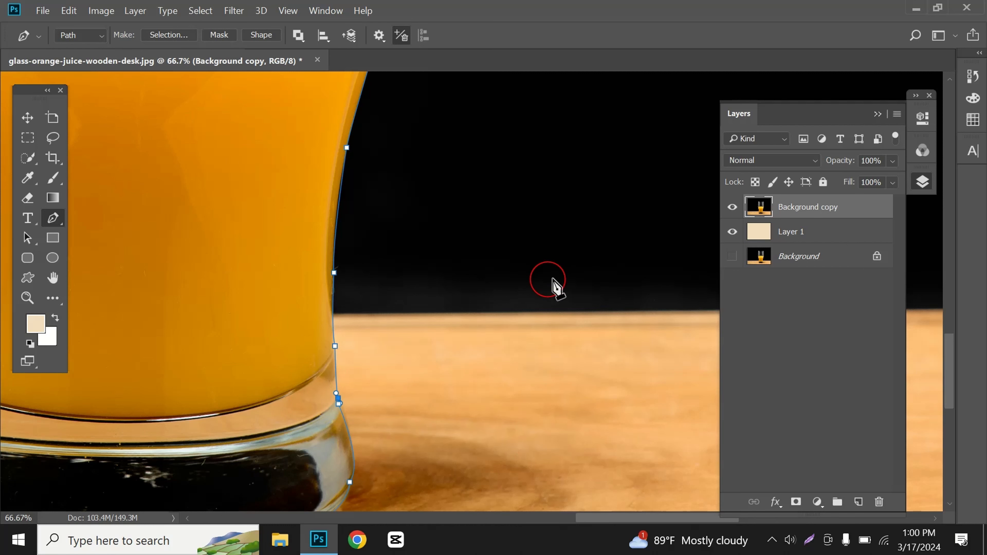
Collapse the Layers panel and convert the closed path around the glass into a selection
key(ctrl+minus)
key(ctrl+minus)
key(ctrl+minus)
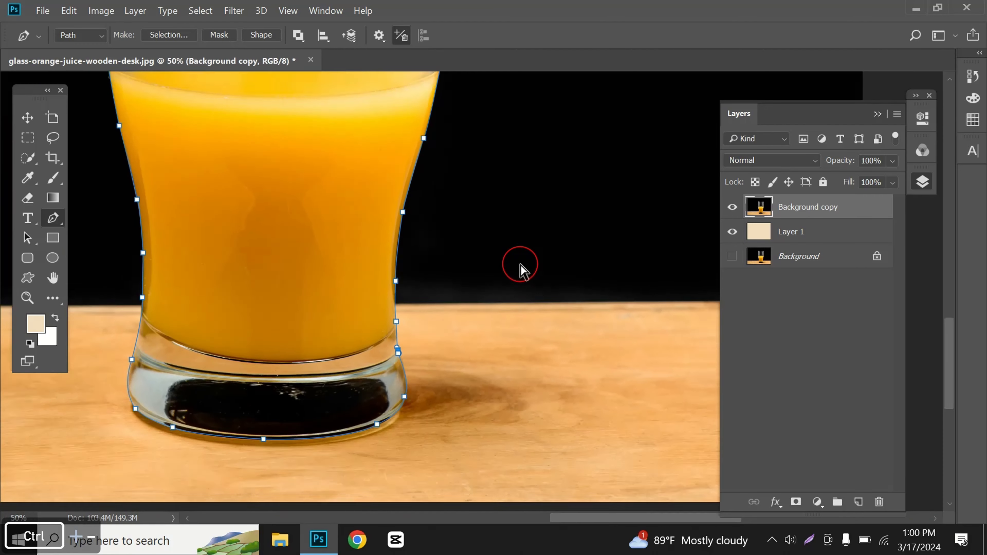
key(ctrl+minus)
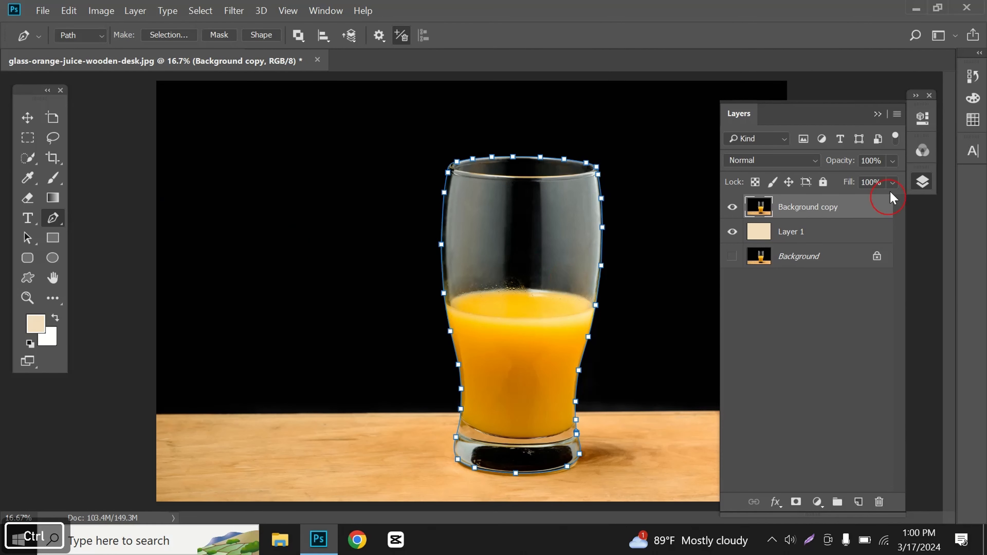
click(878, 115)
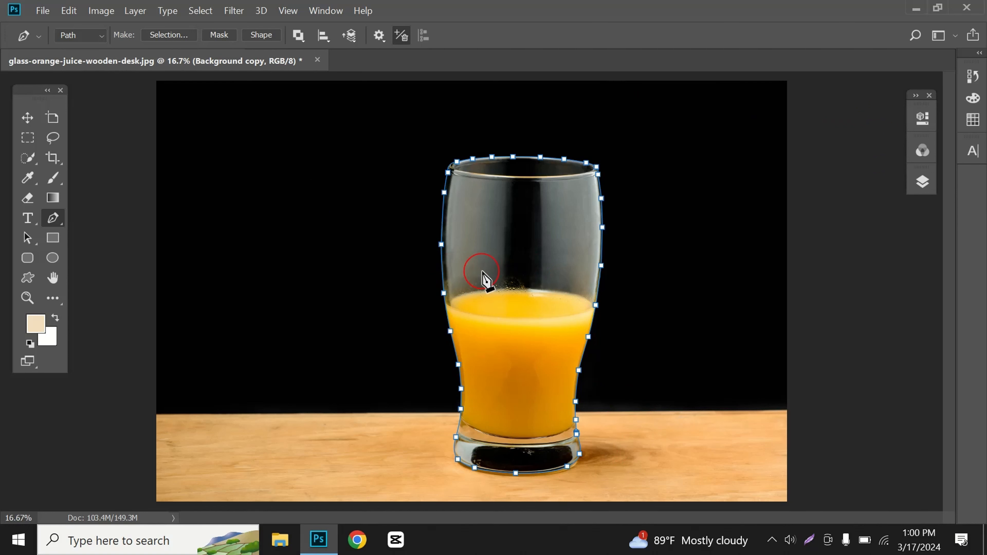
key(ctrl+Return)
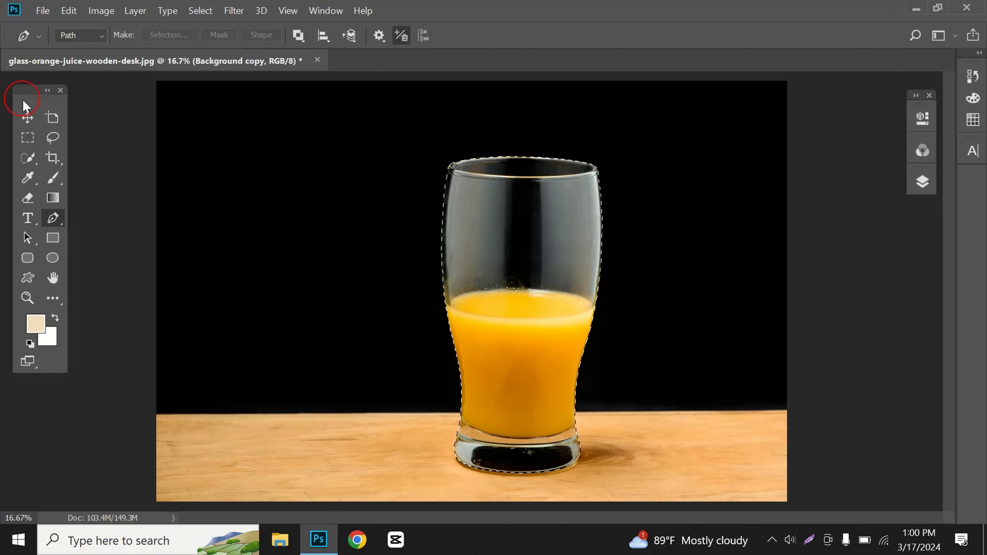
Invert the glass selection, delete the surroundings from the Background copy layer, and deselect
click(29, 118)
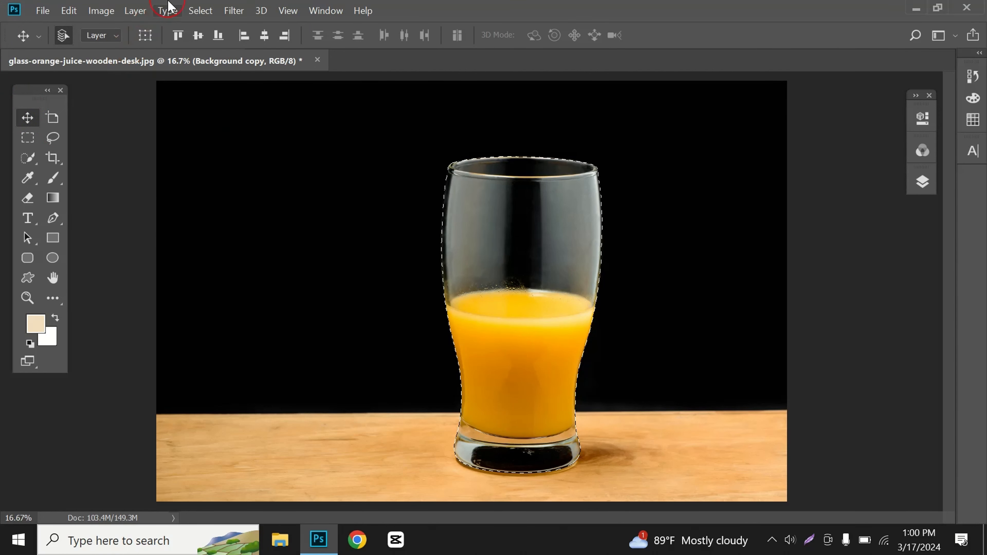
click(200, 10)
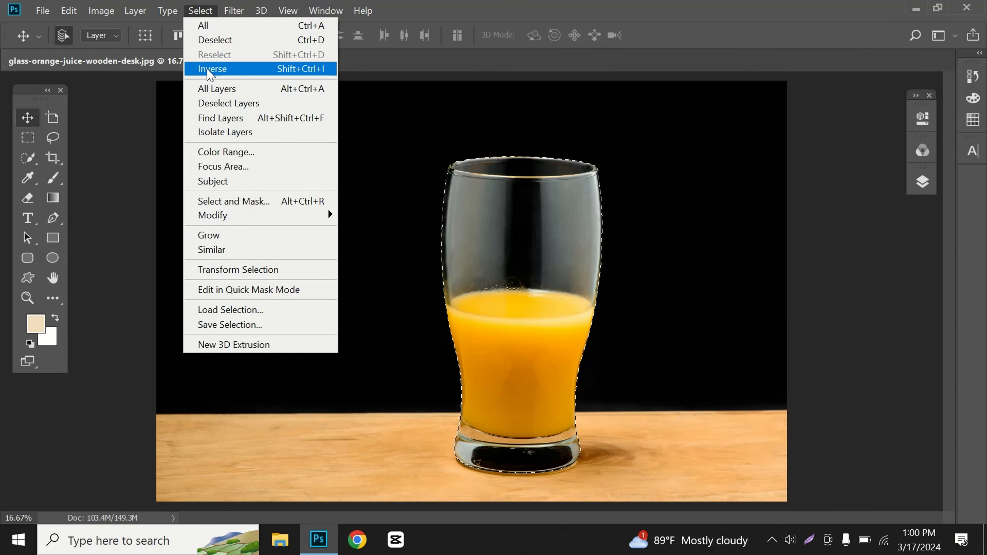
click(216, 73)
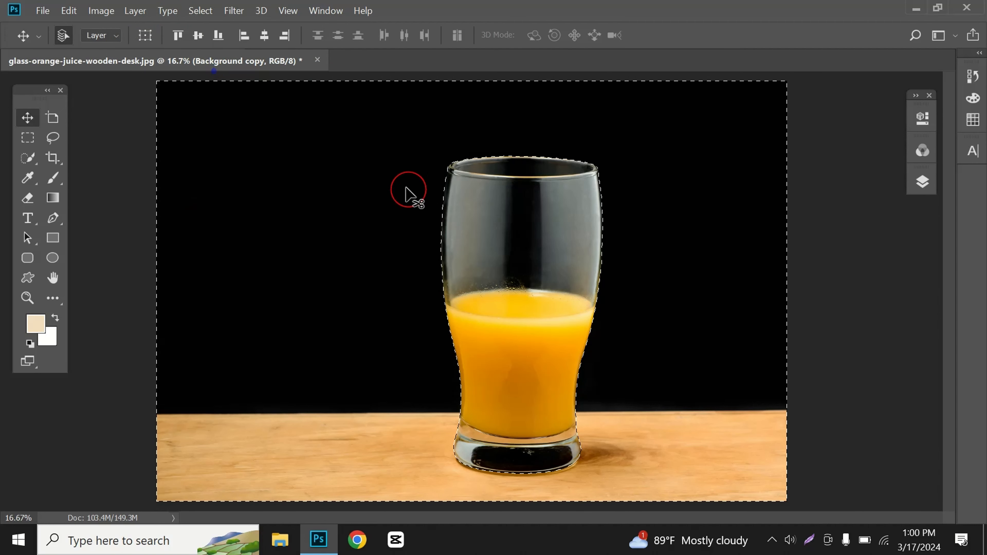
click(923, 183)
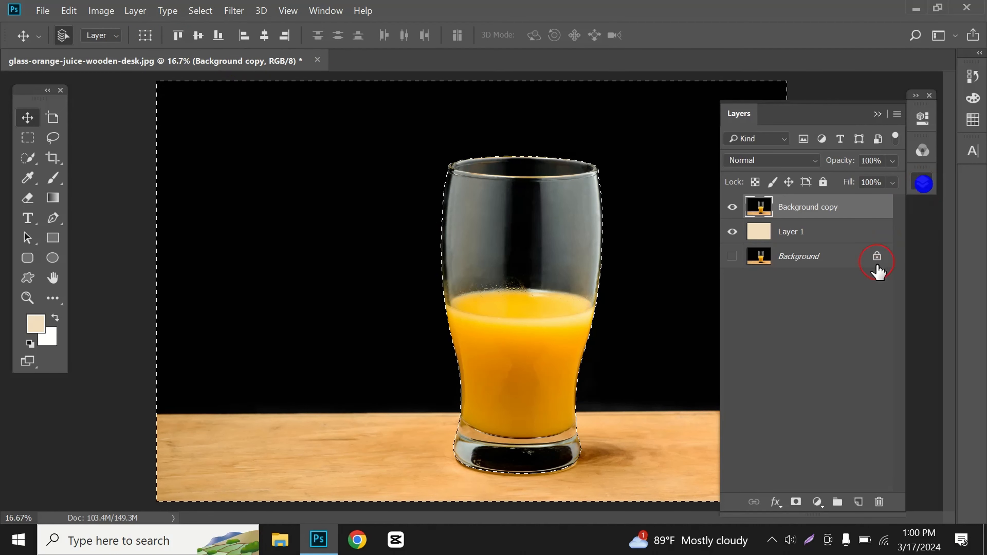
click(823, 207)
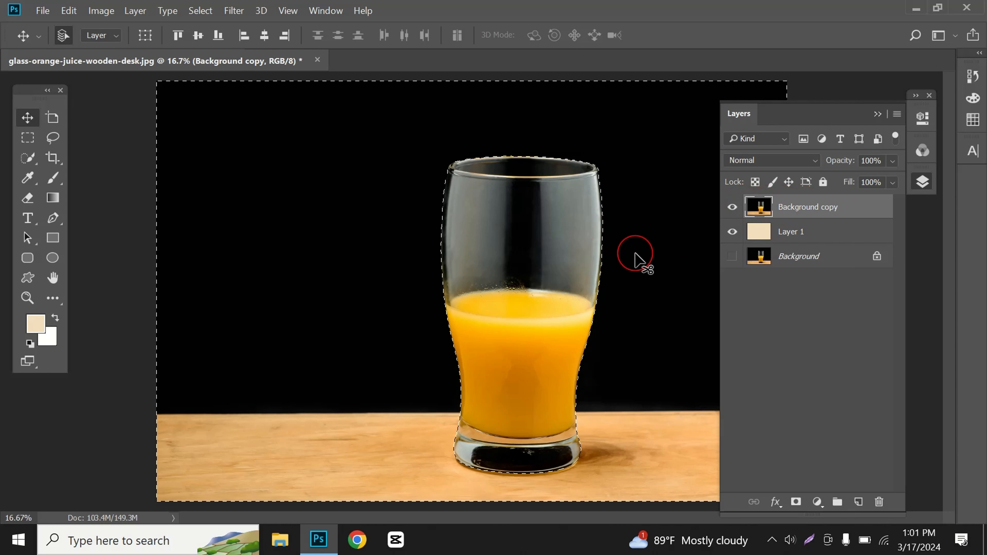
key(BackSpace)
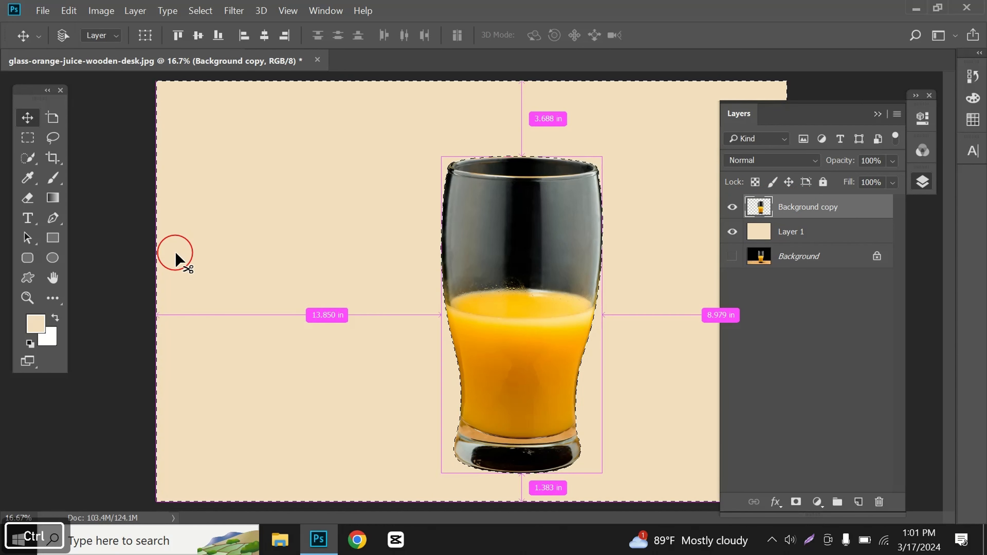
key(ctrl+d)
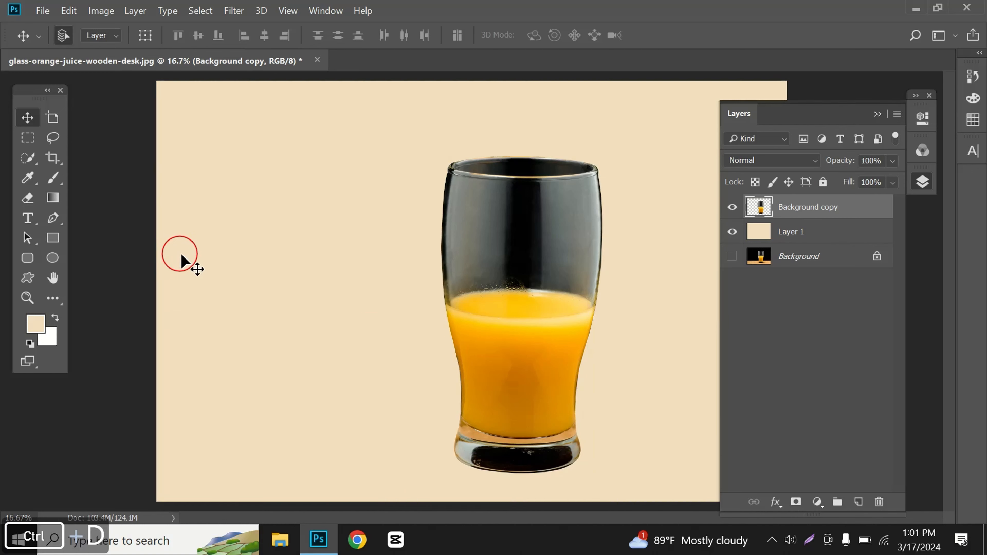
Collapse the Layers panel and move the cut-out glass left and slightly up, to about the middle of the canvas
click(878, 114)
drag(529, 280, 467, 266)
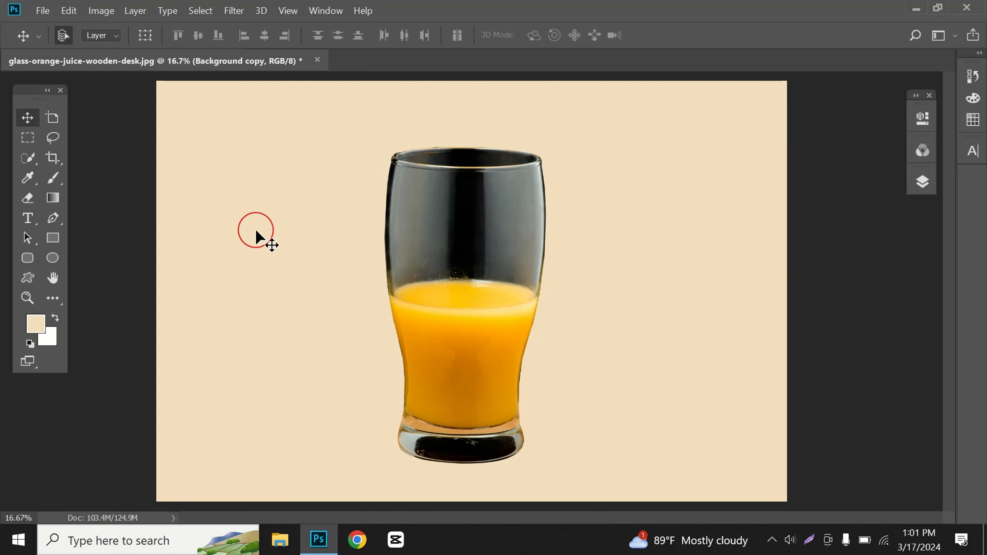
Duplicate the Background copy layer and desaturate the duplicate
click(922, 183)
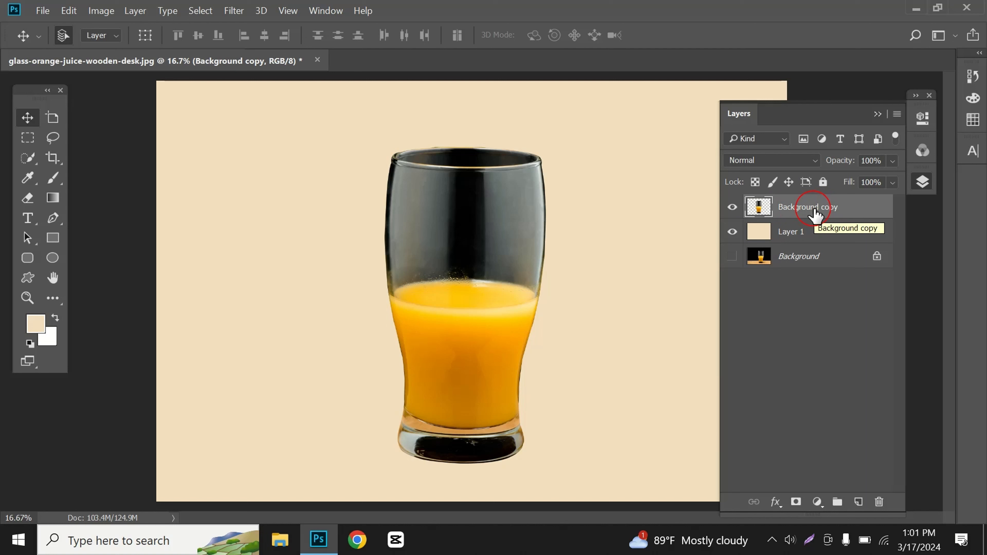
key(ctrl+j)
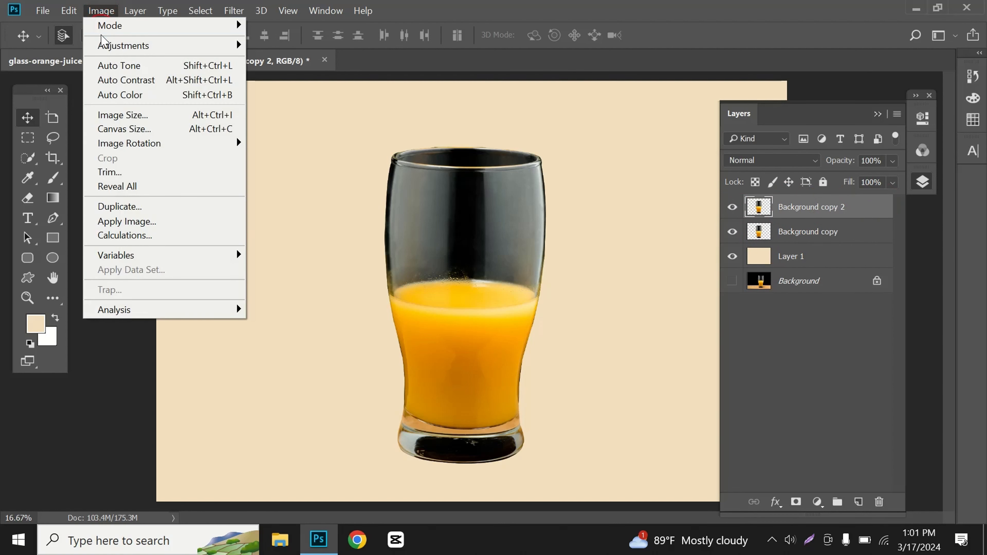
mouse_move(158, 55)
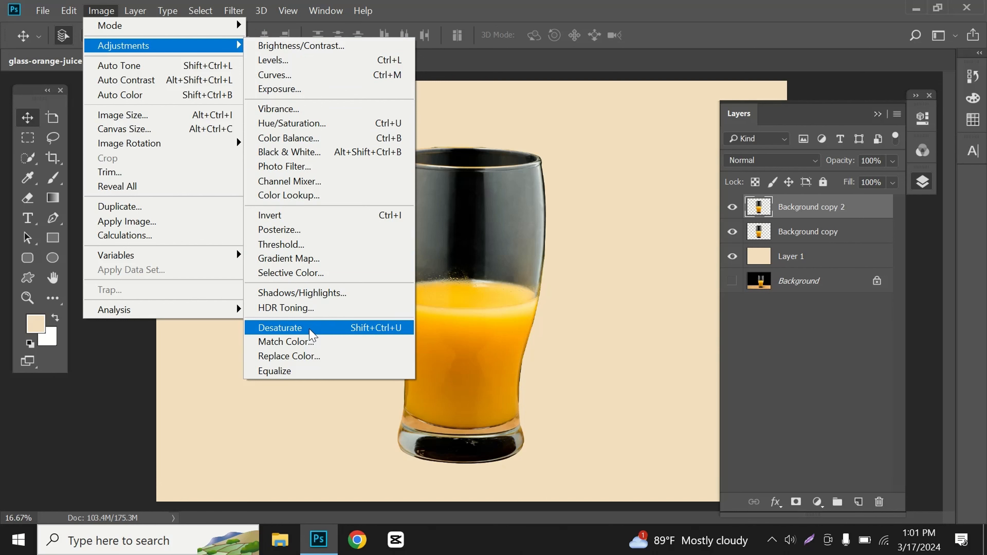
click(313, 334)
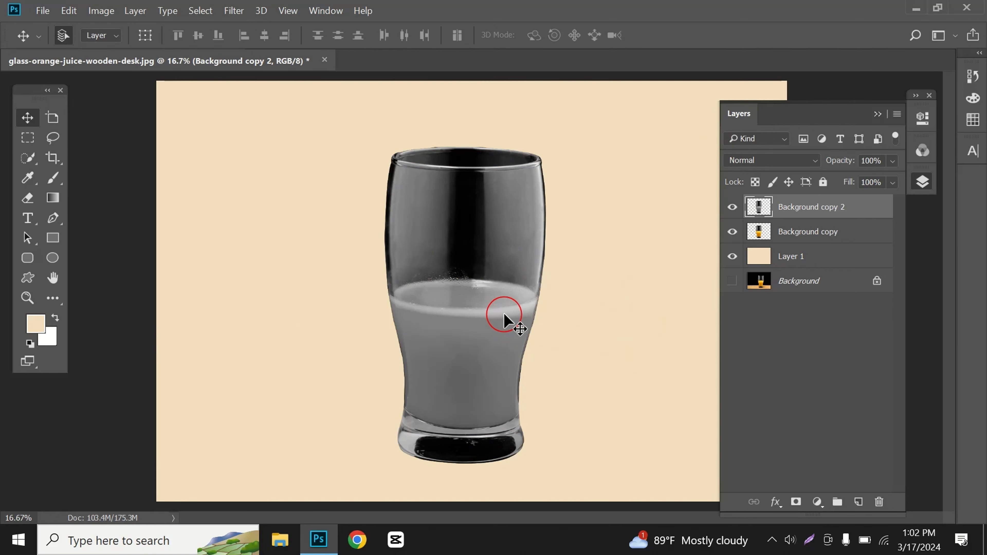
Load the RGB channel as a selection and invert it
click(326, 10)
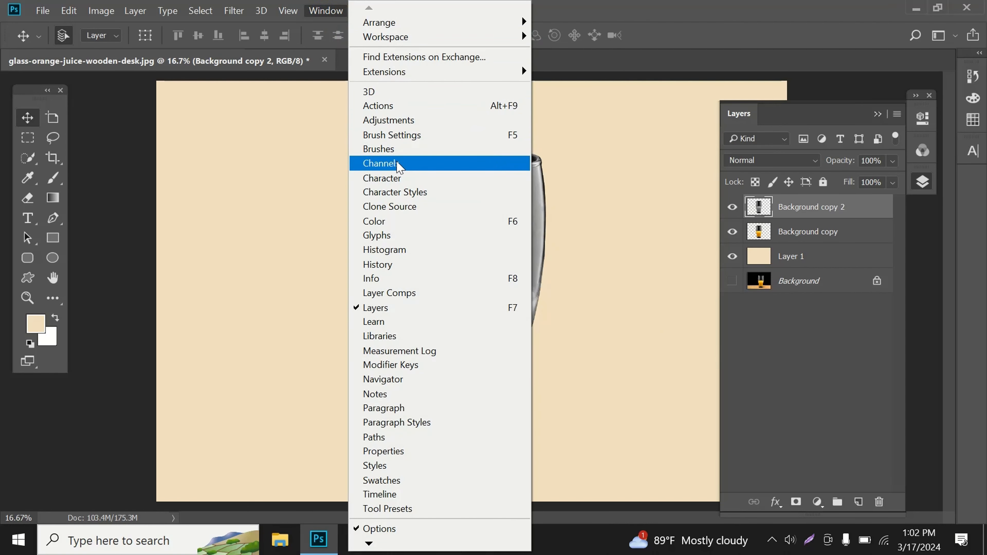
click(400, 167)
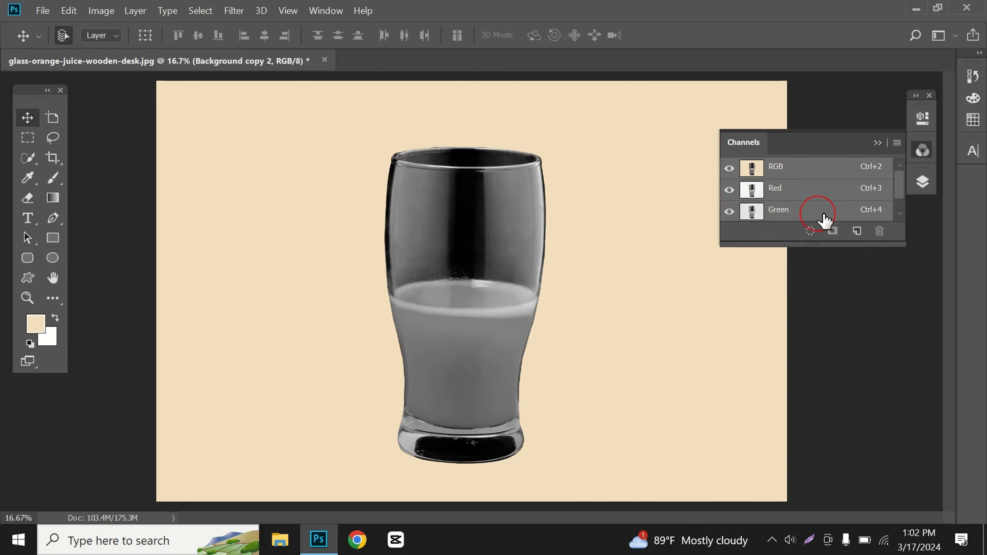
click(811, 233)
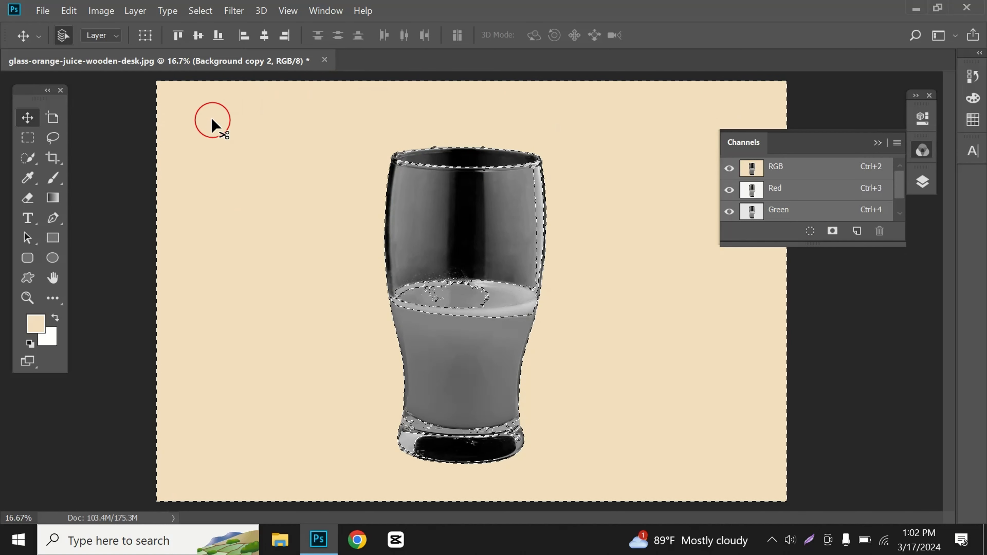
click(200, 10)
click(212, 69)
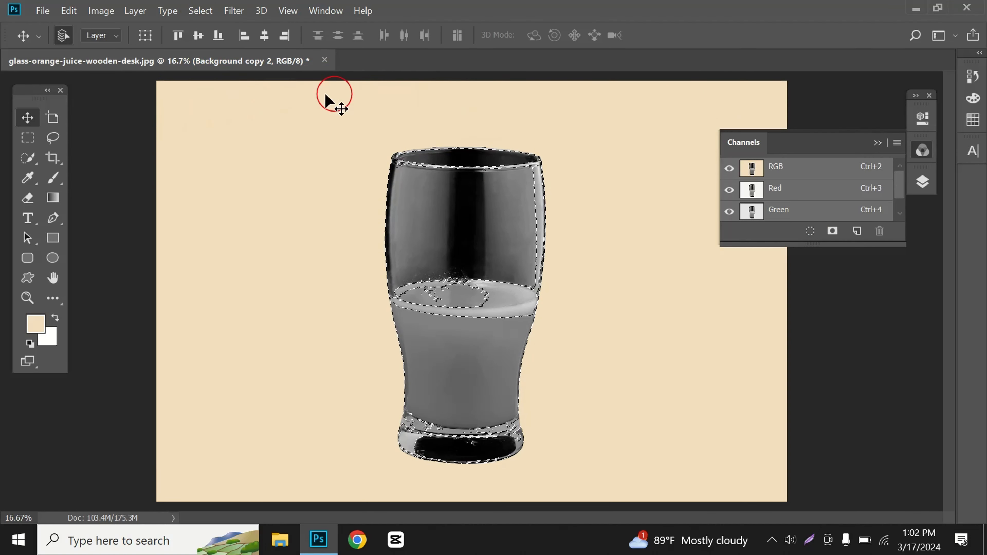
Delete the selected tones from the desaturated Background copy 2 layer and deselect
click(878, 143)
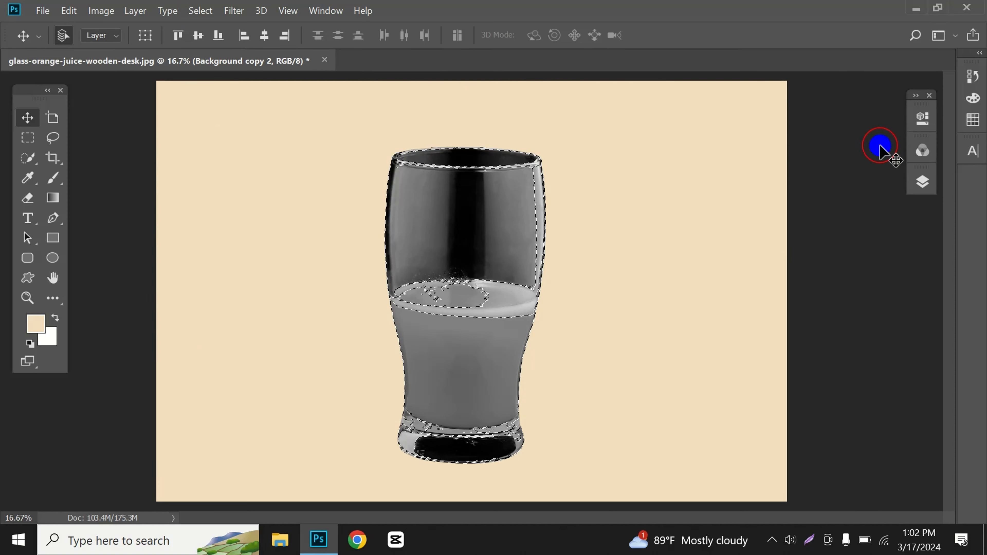
click(924, 182)
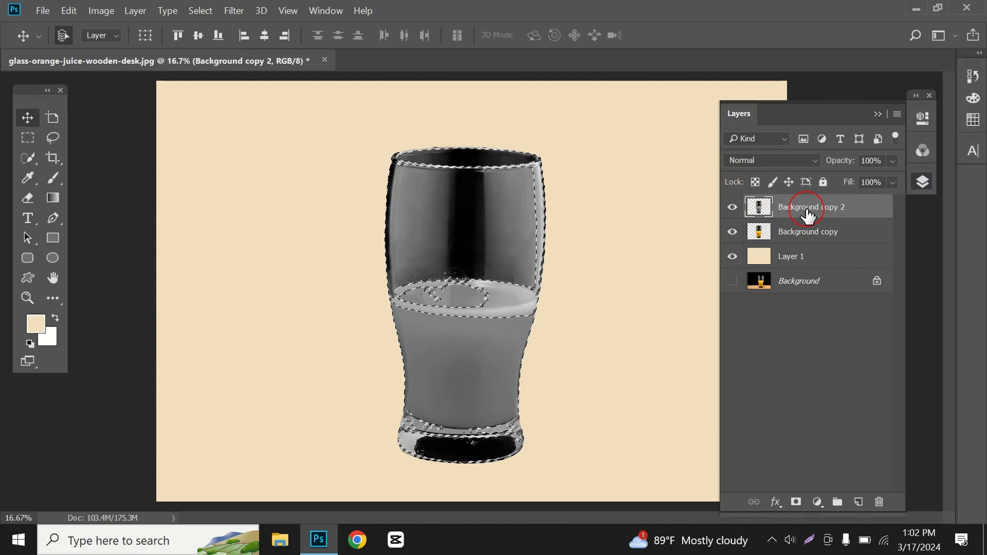
key(BackSpace)
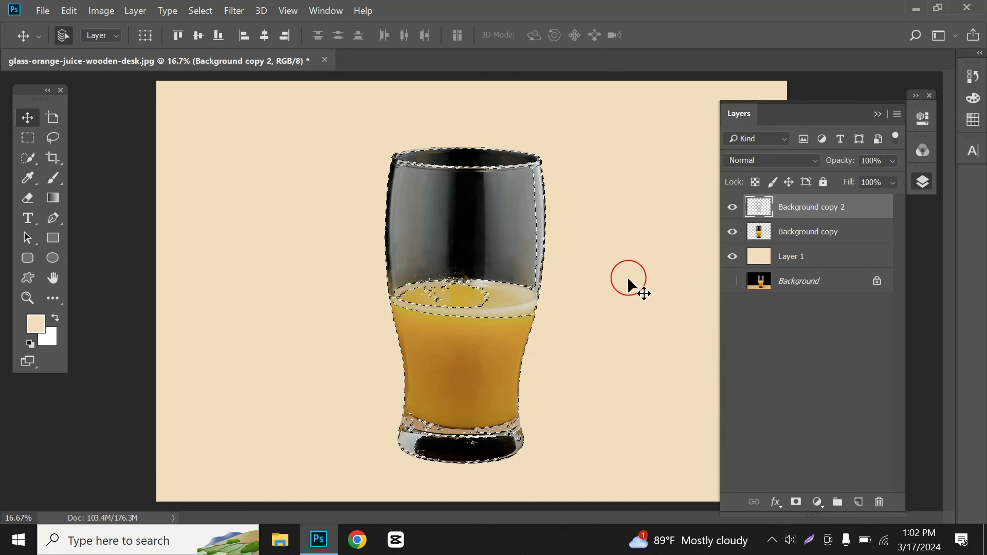
key(ctrl+d)
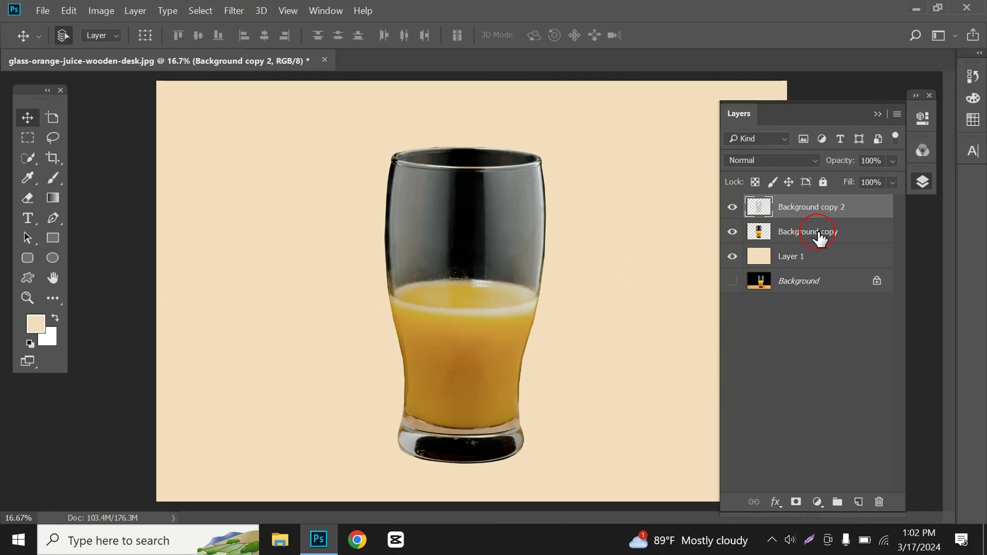
Add a layer mask to the Background copy layer
click(796, 234)
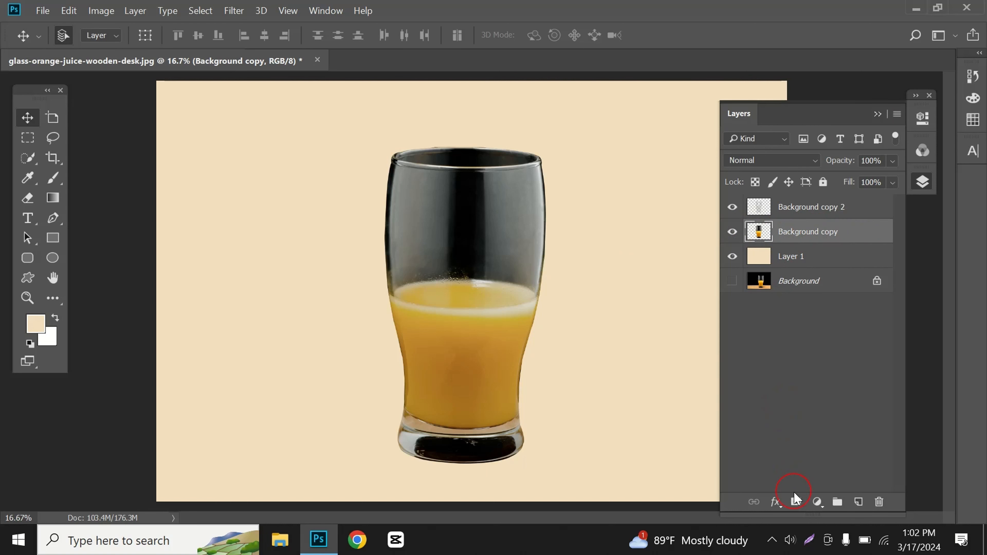
click(796, 502)
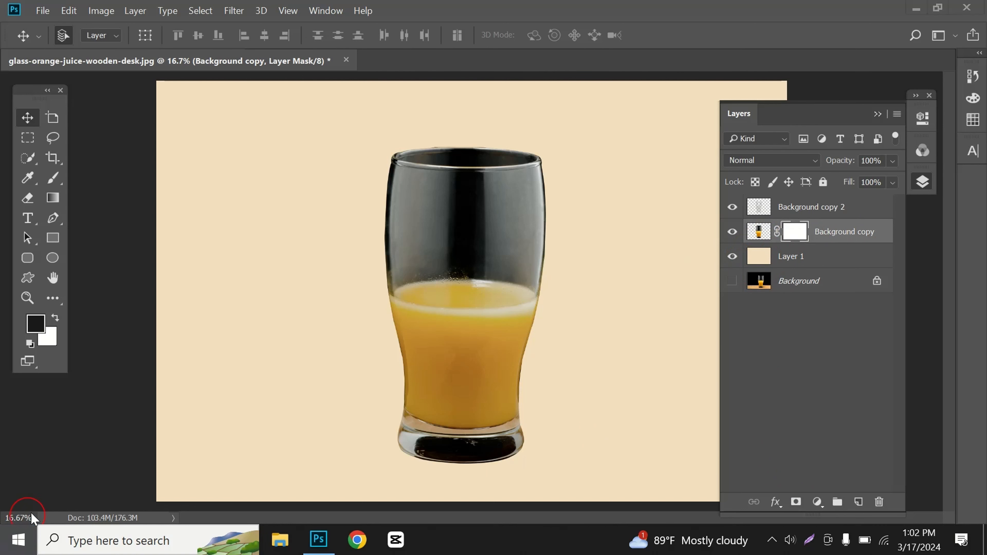
click(18, 539)
click(127, 125)
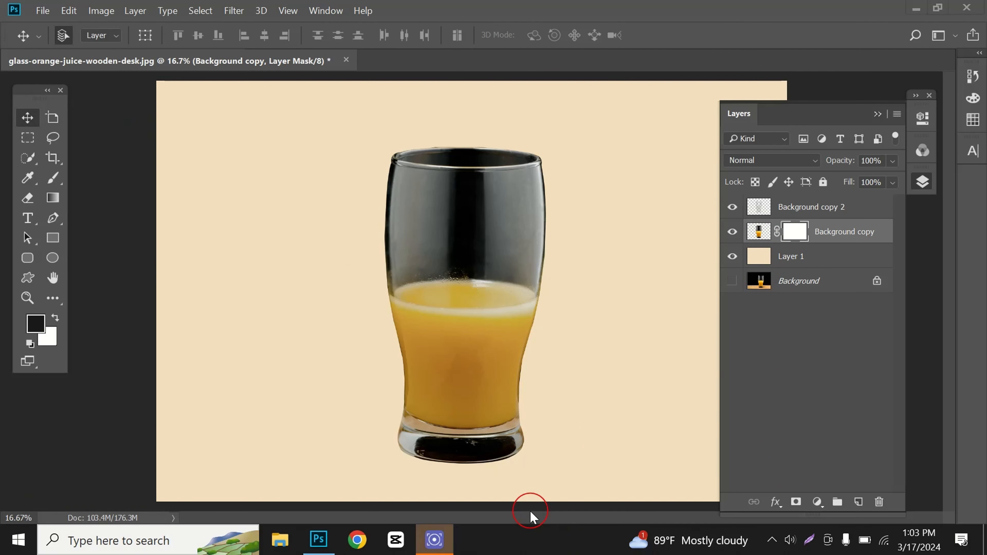
Paint black on the mask over the empty upper part of the glass, using the Brush tool at 385 px and 0% hardness
click(54, 182)
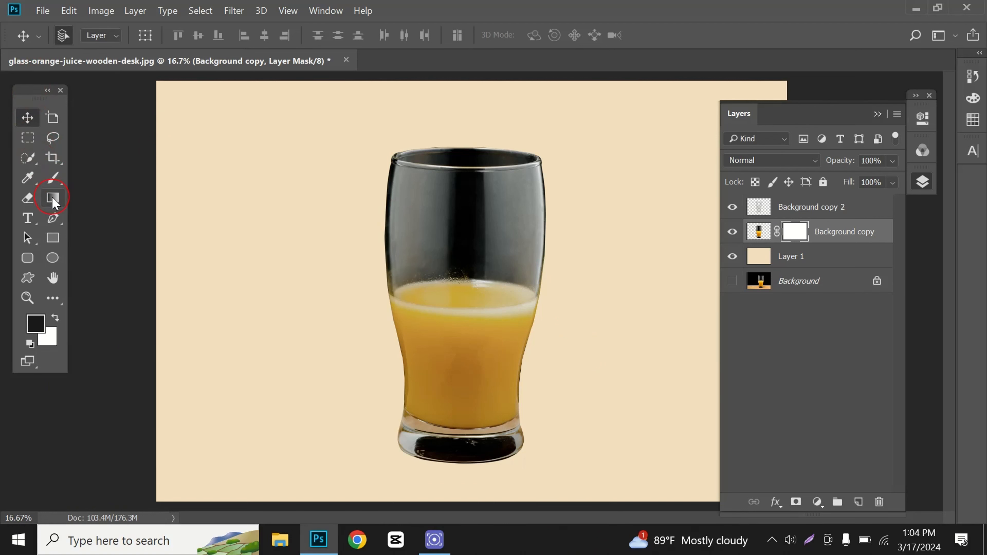
click(52, 177)
click(80, 29)
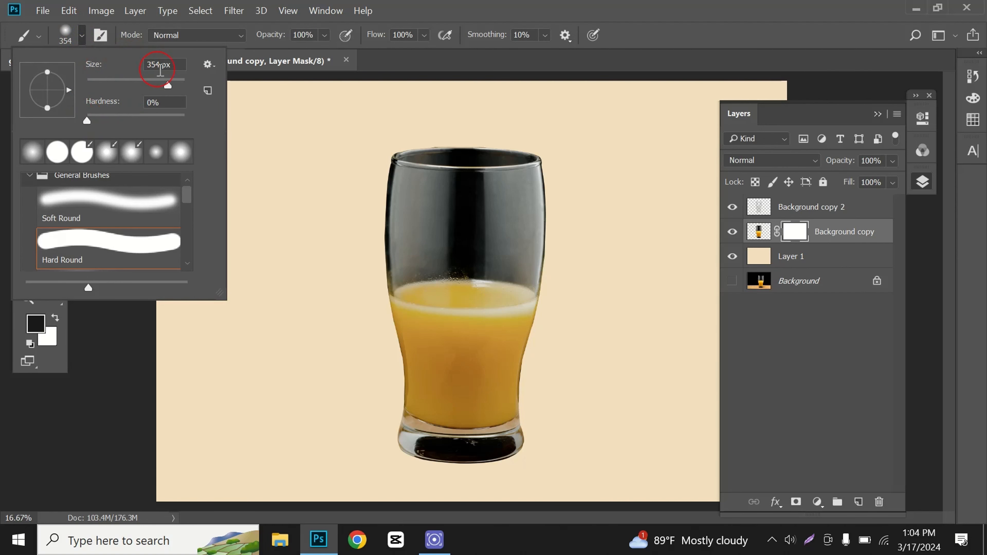
click(169, 86)
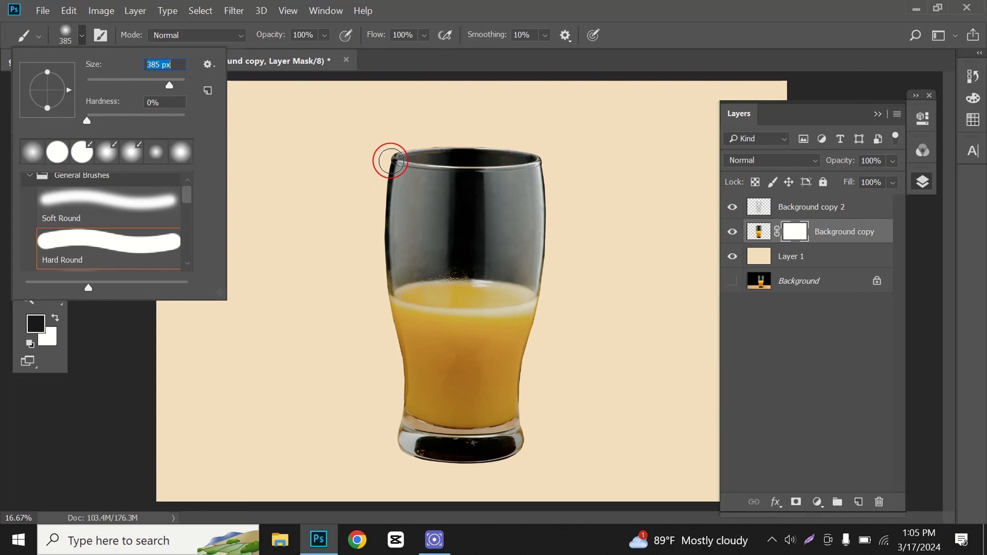
mouse_move(391, 160)
mouse_down()
mouse_move(529, 162)
mouse_move(546, 166)
mouse_move(384, 177)
mouse_move(463, 179)
mouse_move(550, 207)
mouse_move(436, 208)
mouse_move(377, 222)
mouse_move(402, 196)
mouse_move(482, 209)
mouse_move(543, 242)
mouse_move(466, 230)
mouse_move(392, 238)
mouse_move(381, 278)
mouse_move(421, 260)
mouse_move(499, 260)
mouse_move(547, 274)
mouse_move(436, 246)
mouse_move(388, 253)
mouse_move(385, 280)
mouse_move(480, 266)
mouse_move(551, 284)
mouse_up()
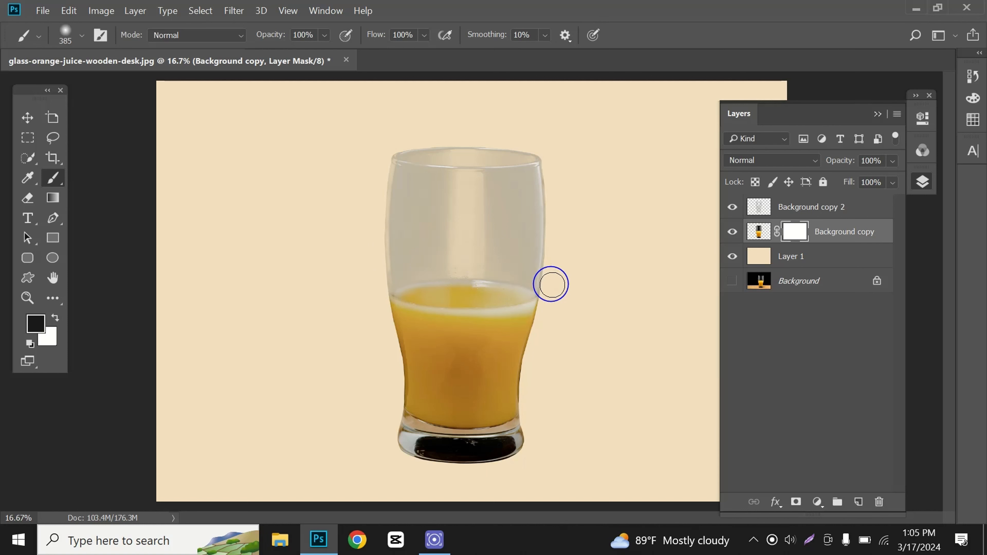
Lower the brush opacity to 39% and paint the mask over the dark base of the glass in several passes
click(325, 35)
drag(340, 49, 308, 52)
mouse_move(388, 440)
mouse_down()
mouse_move(430, 452)
mouse_move(524, 447)
mouse_up()
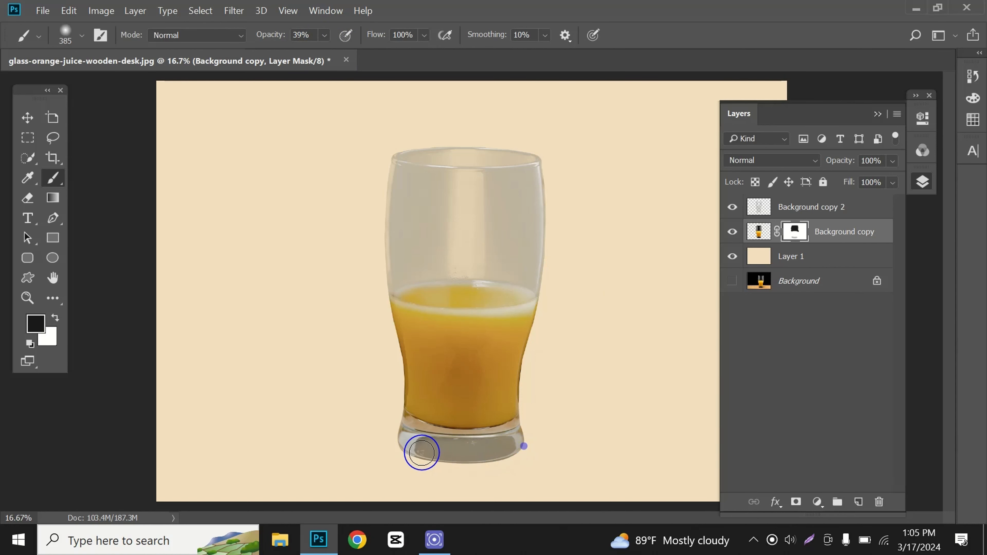
mouse_move(421, 452)
mouse_down()
mouse_move(503, 450)
mouse_move(511, 484)
mouse_up()
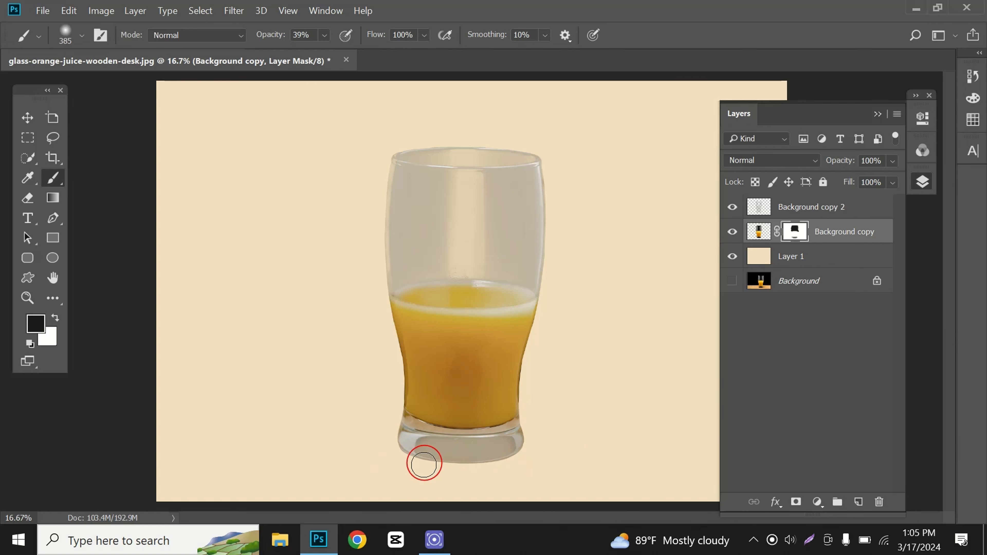
Select the Background copy and Background copy 2 layers together and move the glass to the left
click(26, 118)
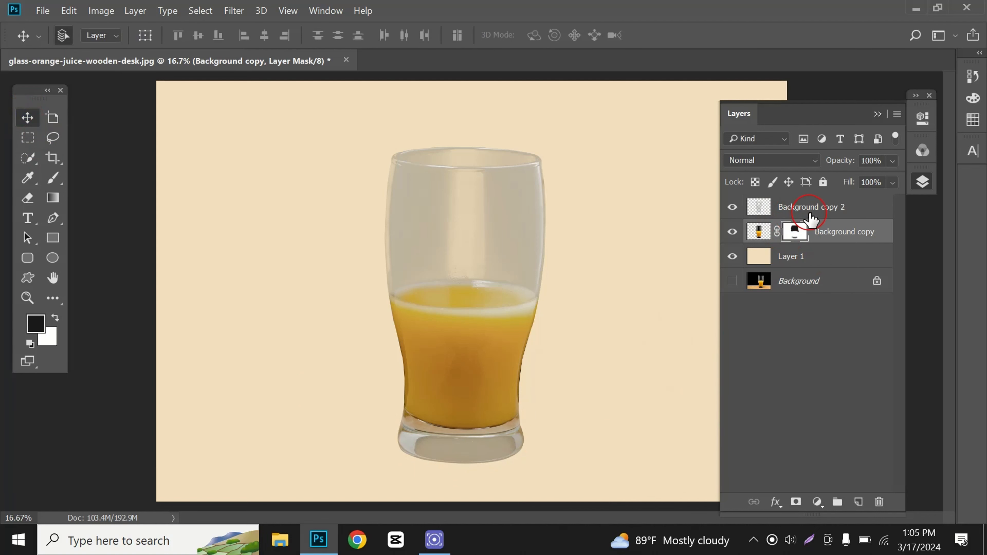
ctrl+click(809, 216)
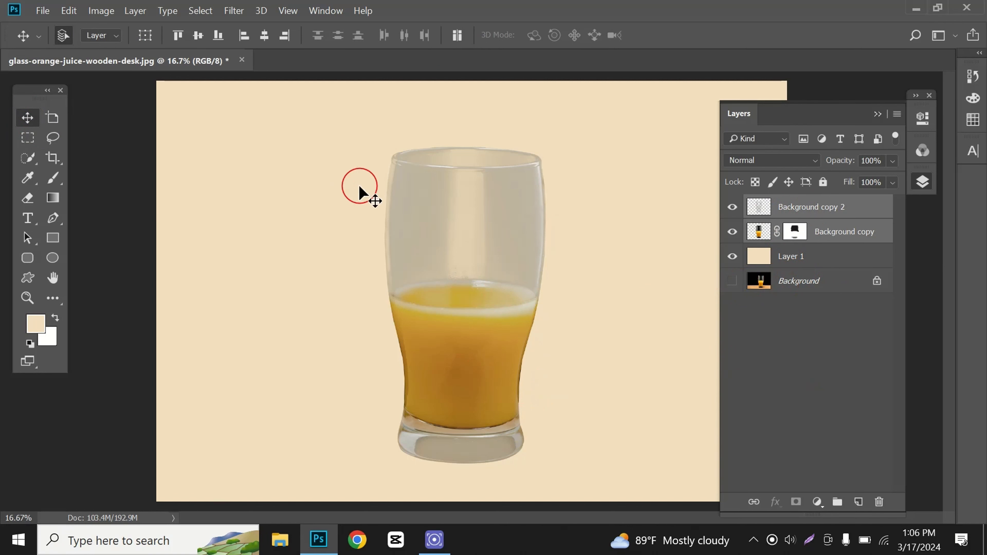
drag(458, 358, 386, 347)
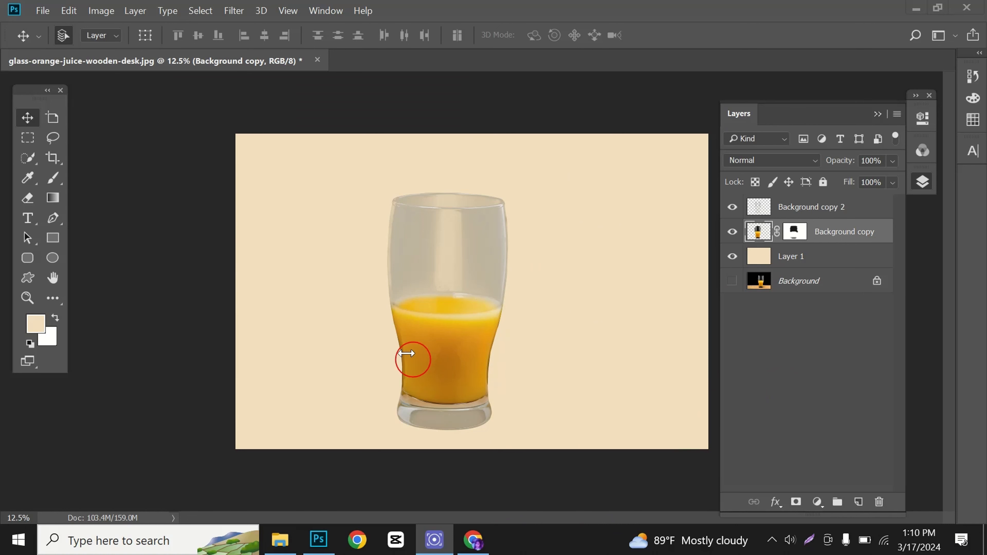
Merge the Background copy and Background copy 2 layers into a single glass layer
click(23, 120)
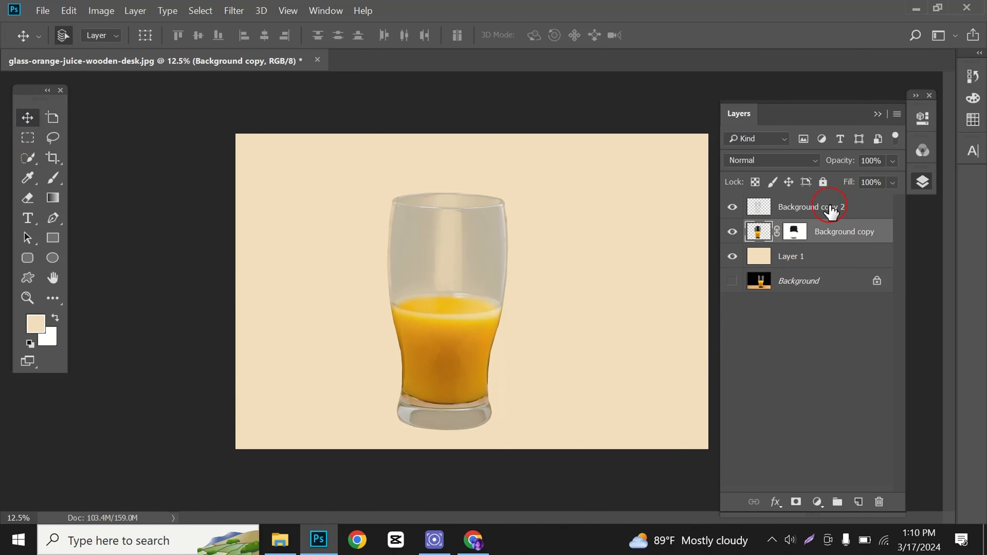
ctrl+click(828, 212)
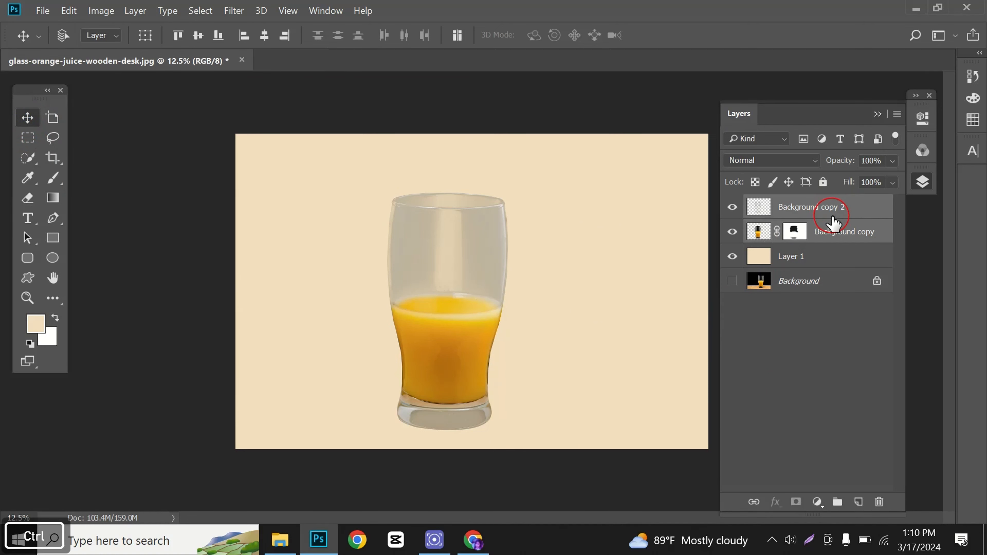
key(ctrl+e)
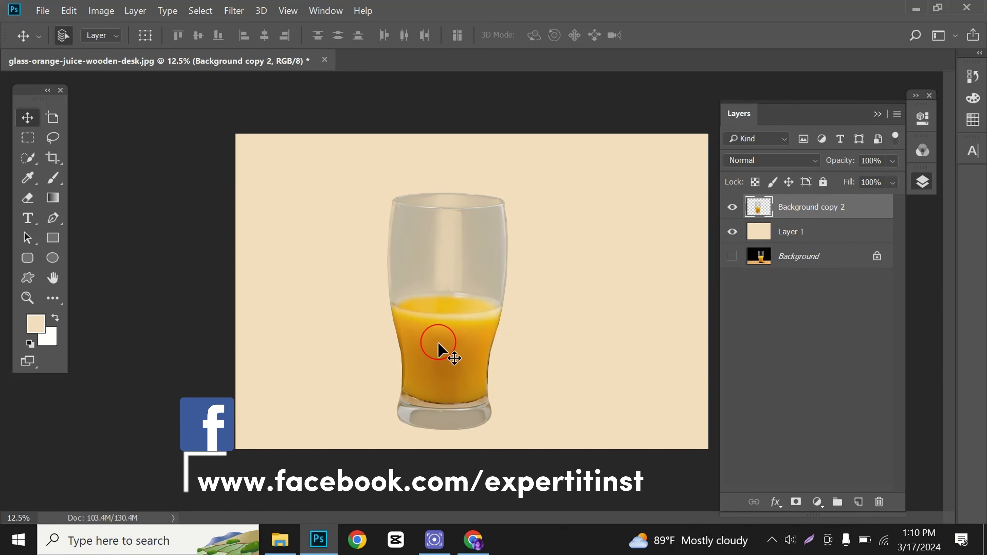
Move the juice glass to the centre of the canvas
drag(437, 347, 464, 350)
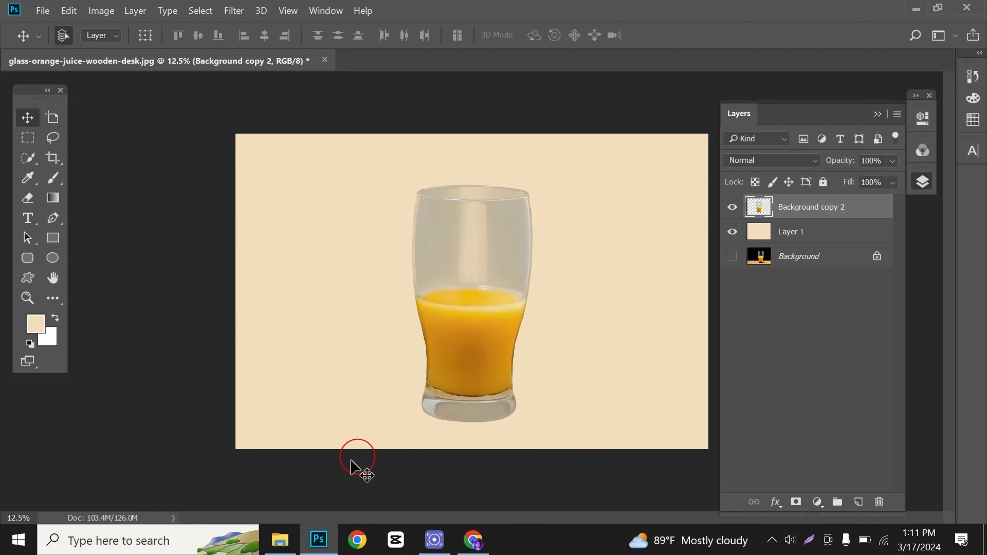
Open the plant photo pexels-andreea-ch-1166644 from the Downloads folder
click(42, 16)
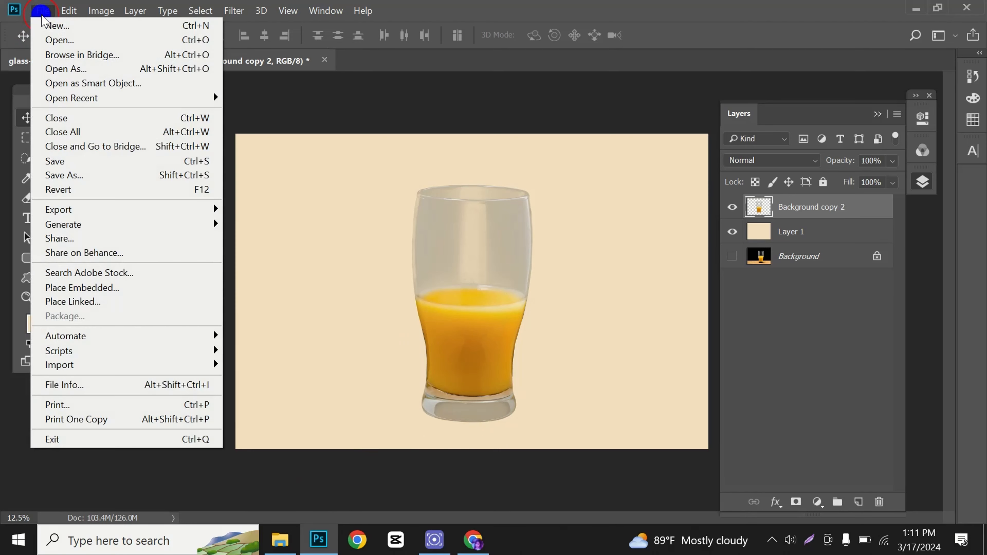
click(53, 40)
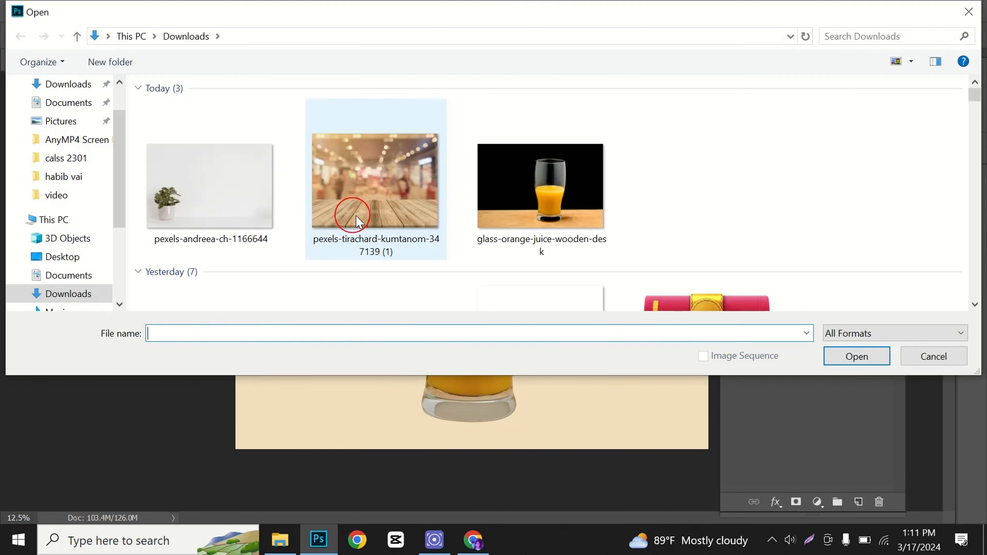
click(53, 221)
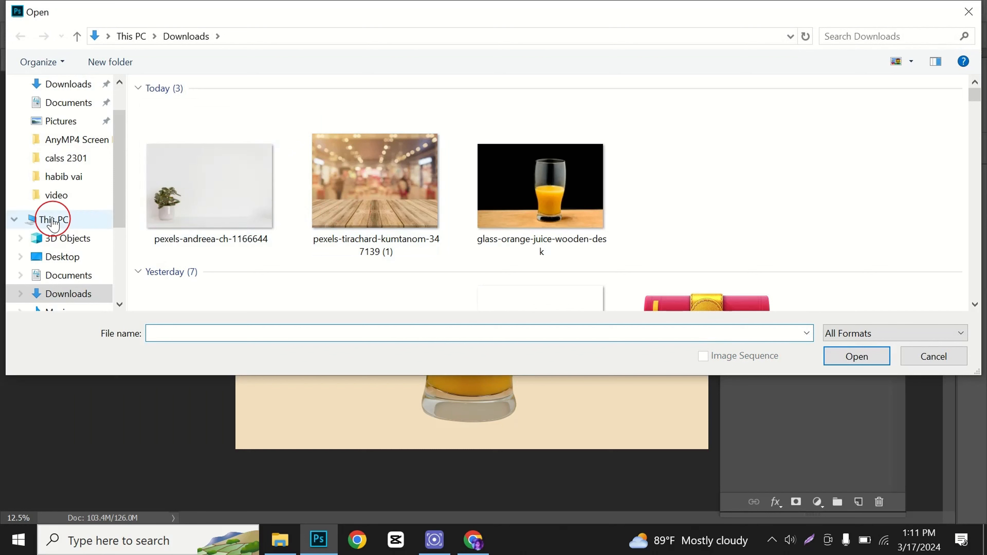
click(199, 224)
click(859, 357)
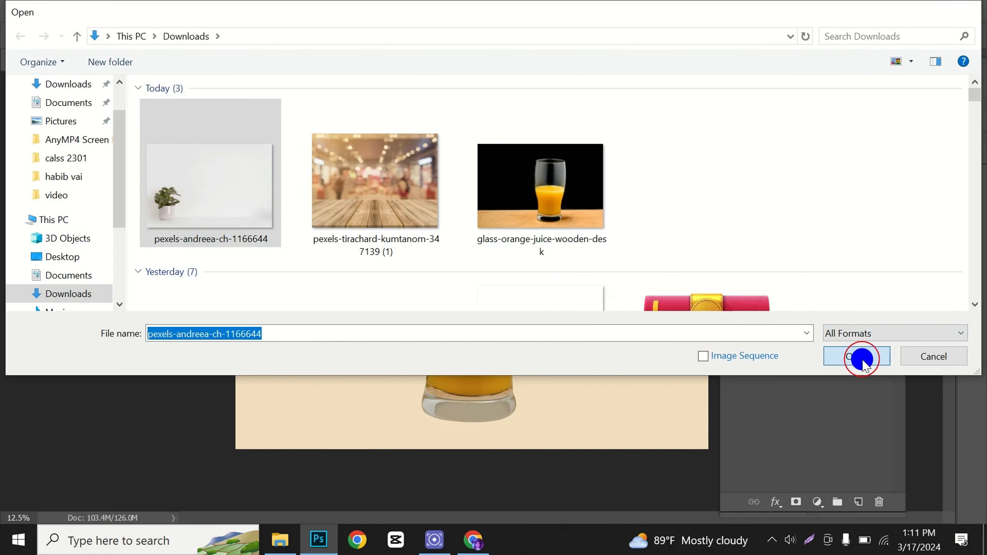
Copy the entire plant photo and paste it into the glass document directly above Layer 1
click(251, 64)
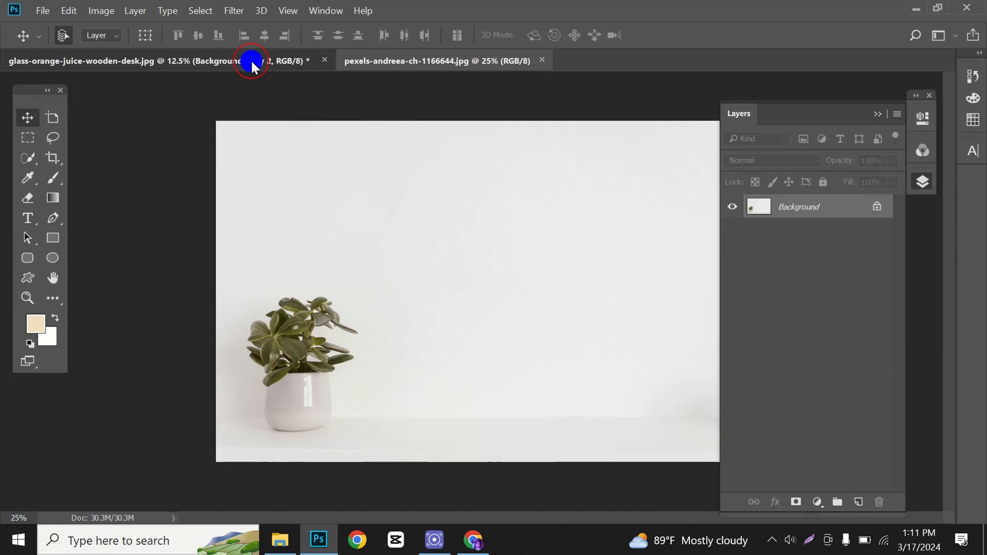
key(ctrl+a)
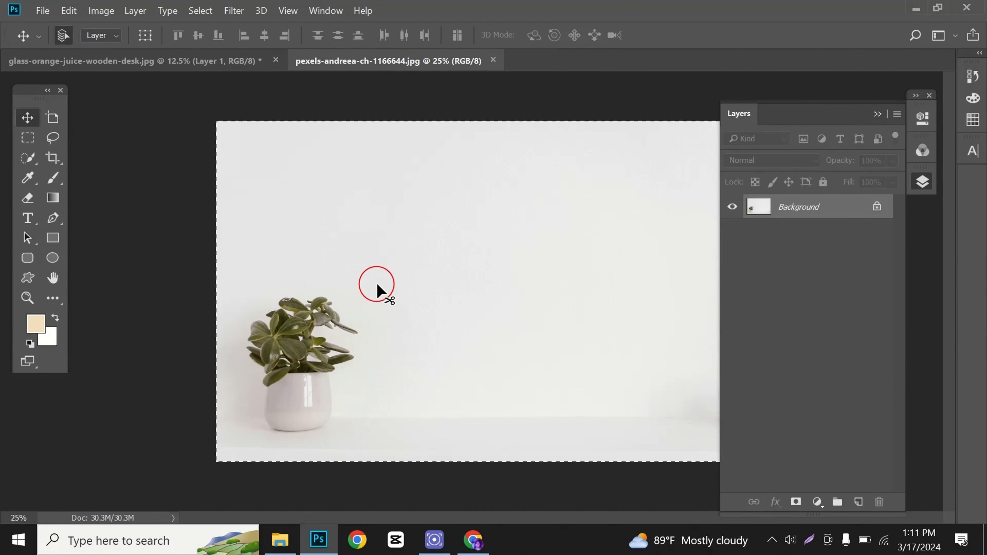
click(376, 283)
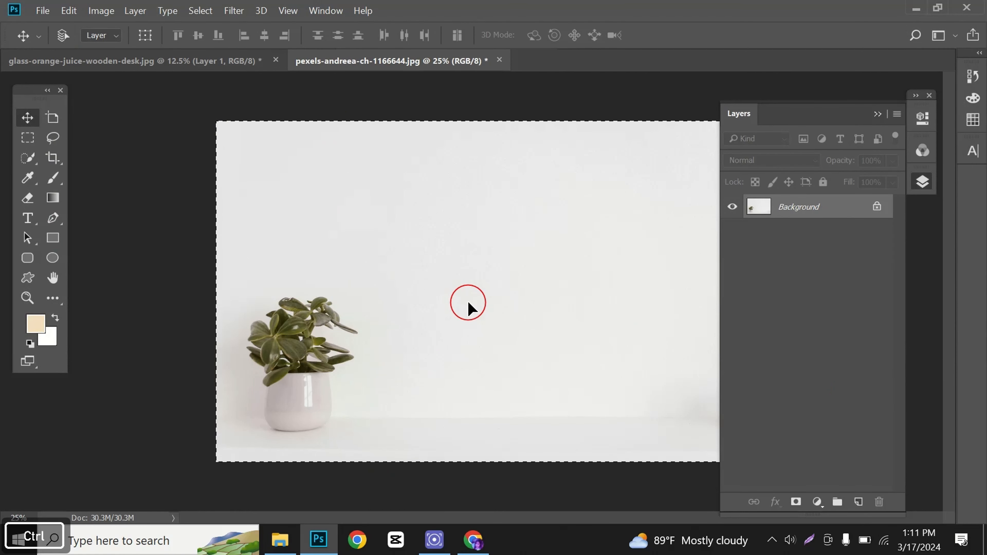
key(ctrl+a)
key(ctrl+c)
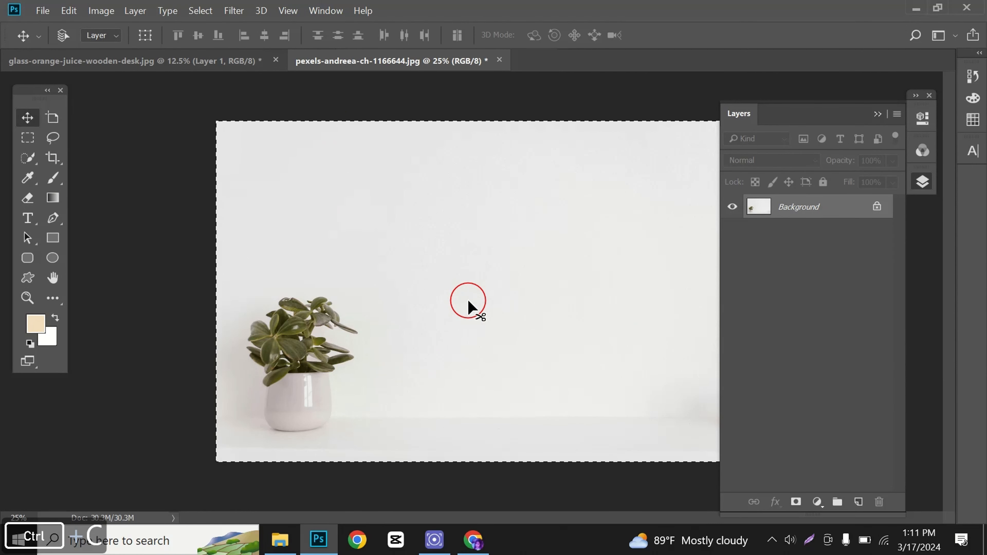
click(145, 65)
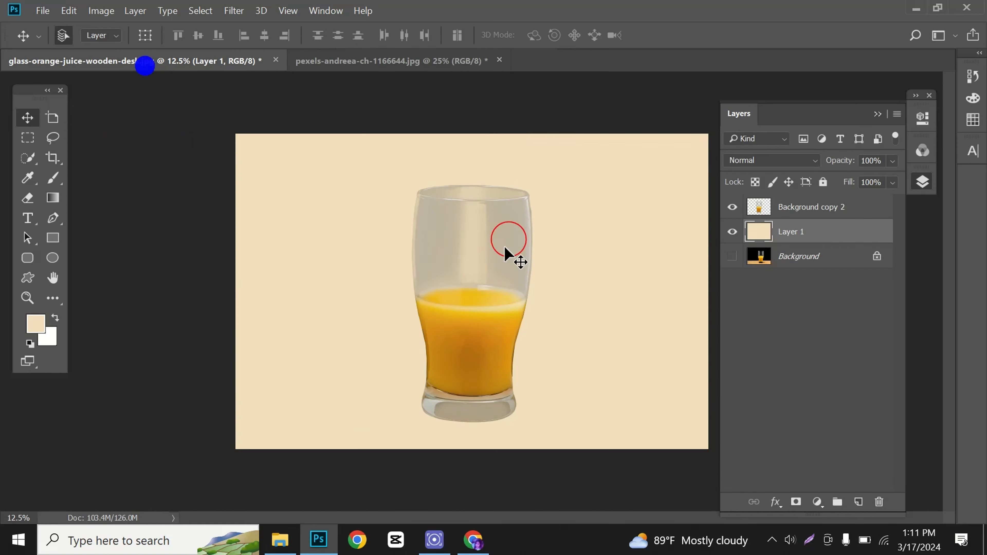
click(397, 294)
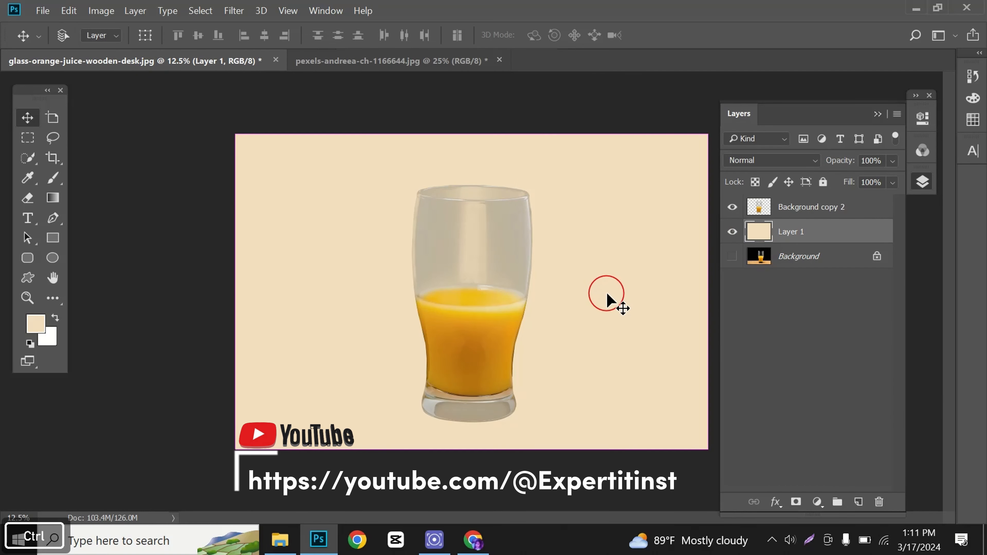
key(ctrl+v)
Scale the pasted plant photo proportionally from its centre to about 186% so it fills the canvas, and apply the transformation
key(ctrl+t)
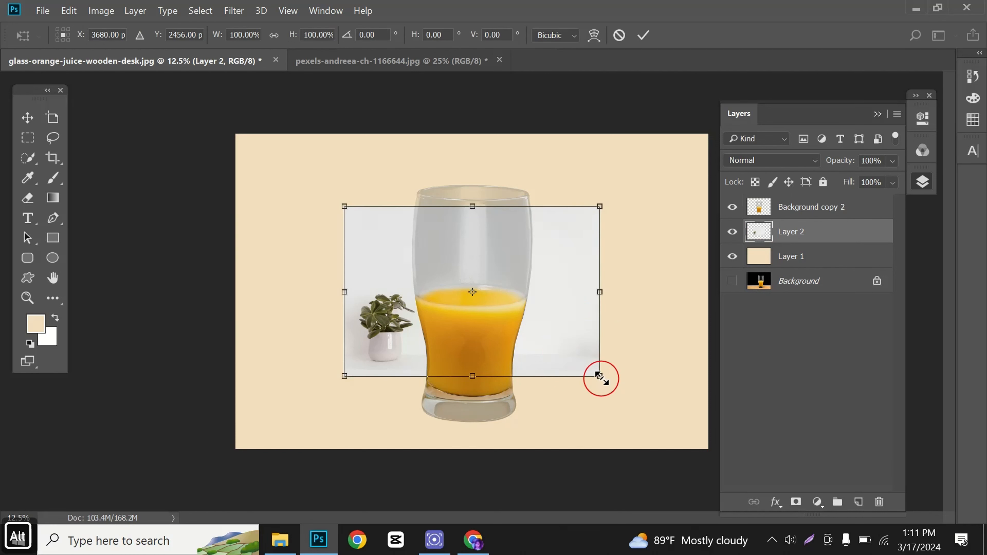
drag(600, 376, 705, 458)
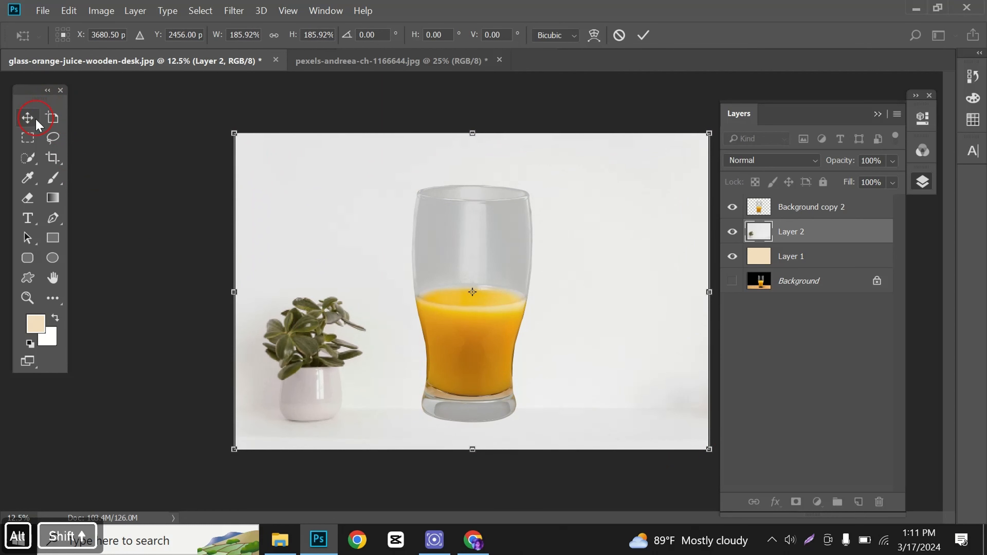
click(27, 117)
click(499, 232)
Move the juice glass right and slightly down so that it stands on the white shelf beside the plant
drag(505, 346, 552, 361)
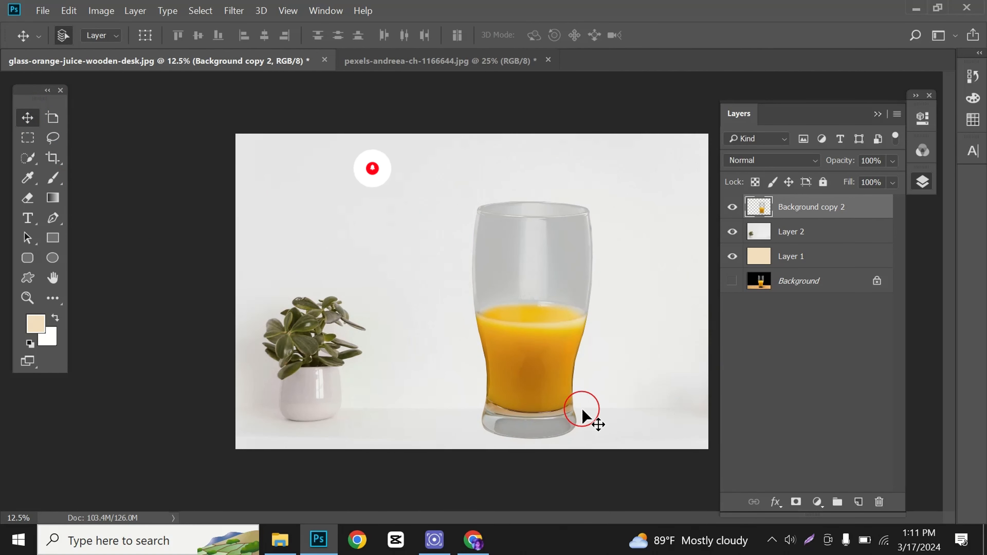
Place the pale orange Layer 1 above Layer 2 in the layer order and hide Layer 1
click(799, 258)
drag(805, 265, 806, 233)
click(732, 233)
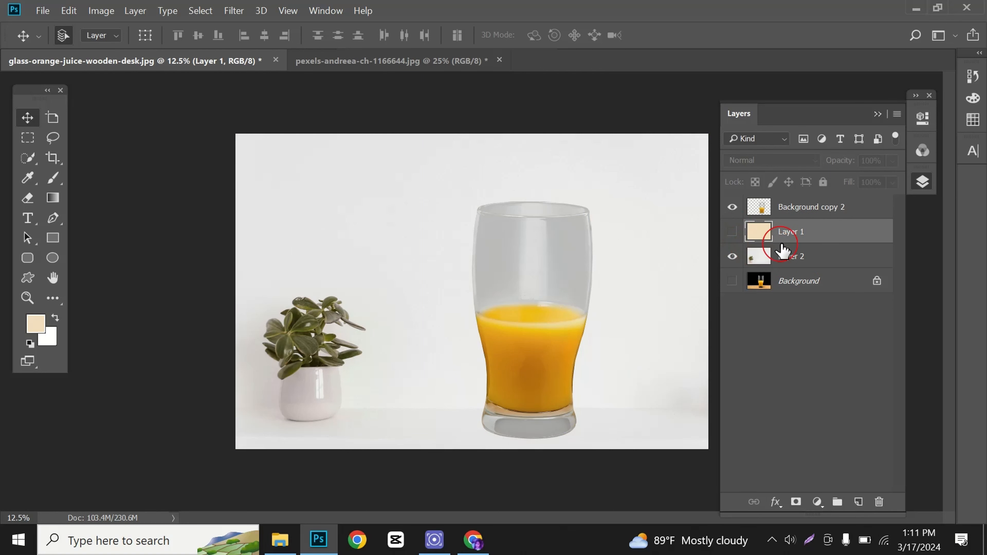
click(732, 233)
click(732, 233)
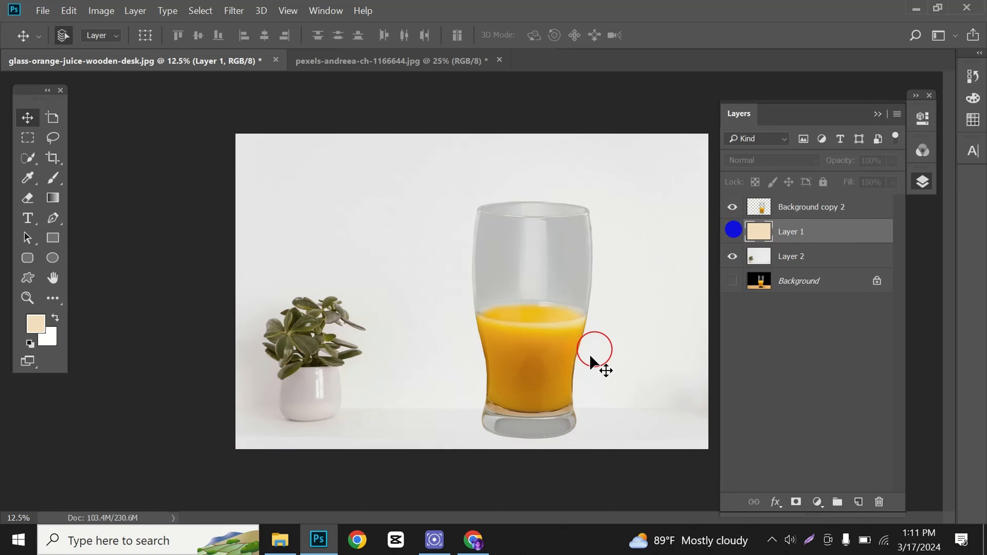
Select the glass layer and compare the glass over the pale orange fill and over the plant photo, leaving Layer 1 hidden
drag(531, 383, 557, 354)
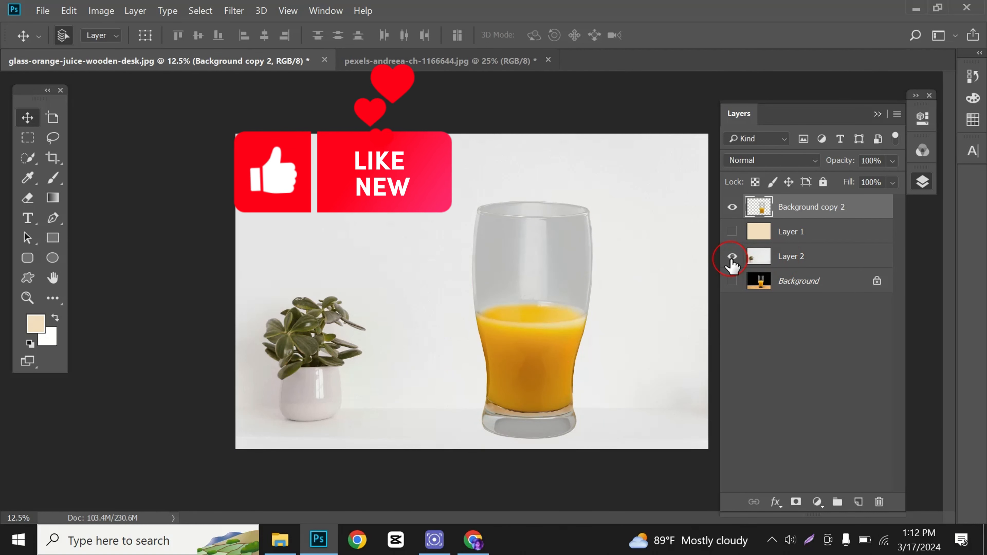
click(733, 232)
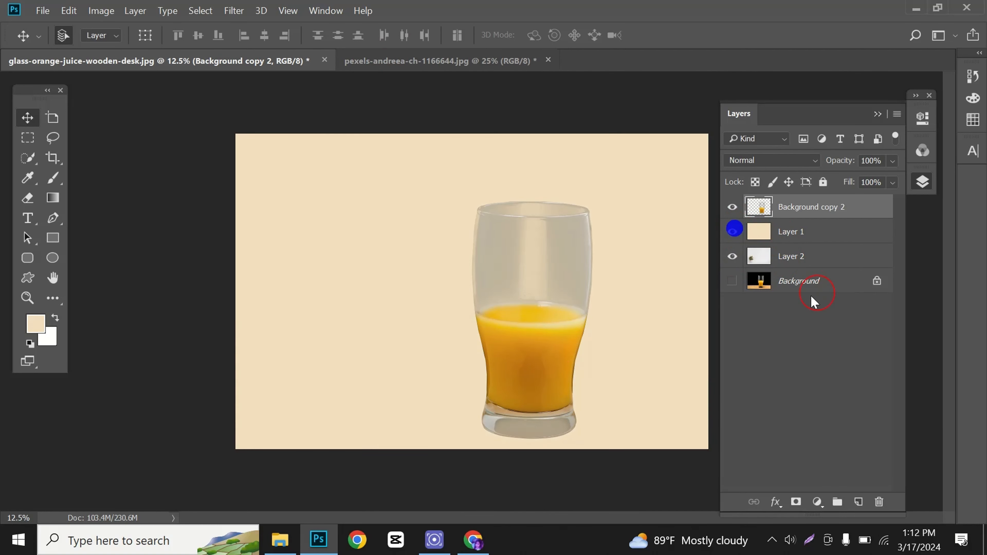
click(733, 231)
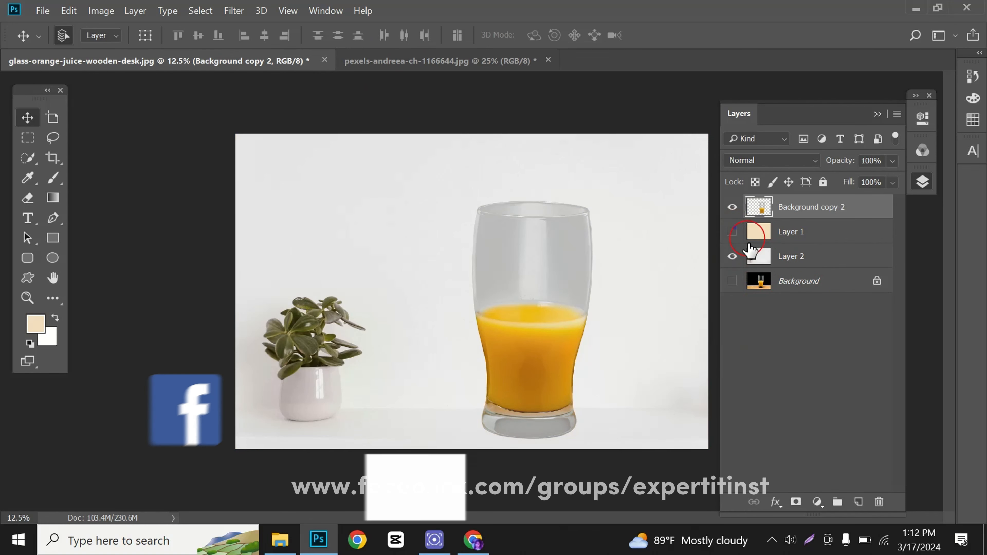